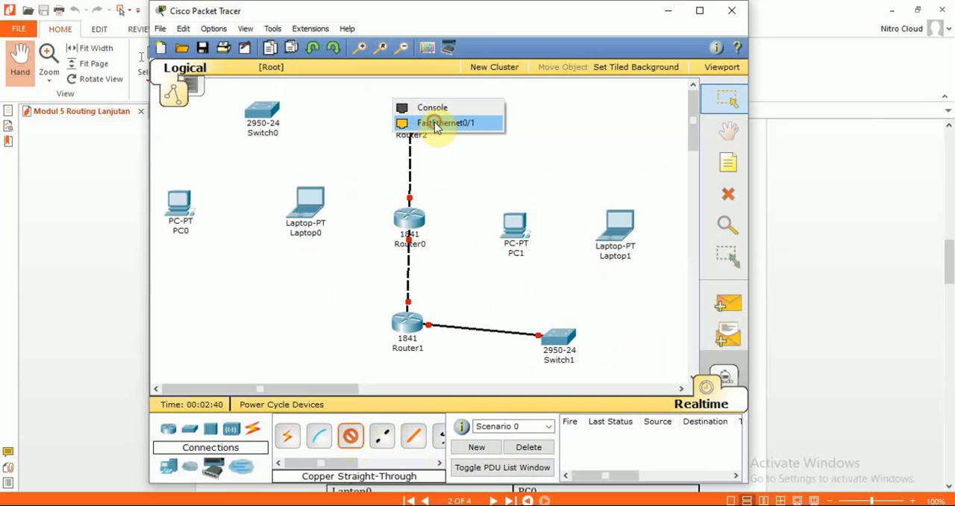
# Step: Connect Router2's FastEthernet0/1 port to Switch0's FastEthernet0/1 port with the copper straight-through cable
pyautogui.click(436, 124)
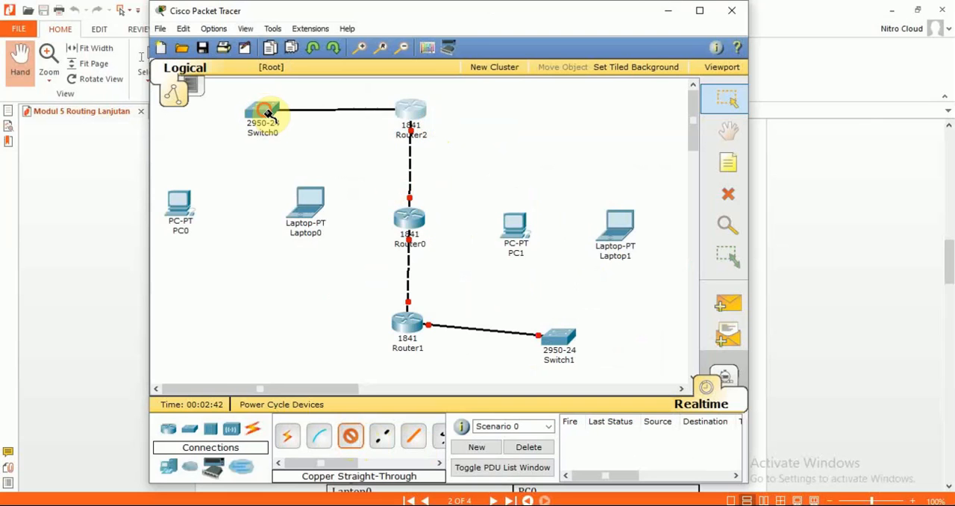
pyautogui.click(270, 118)
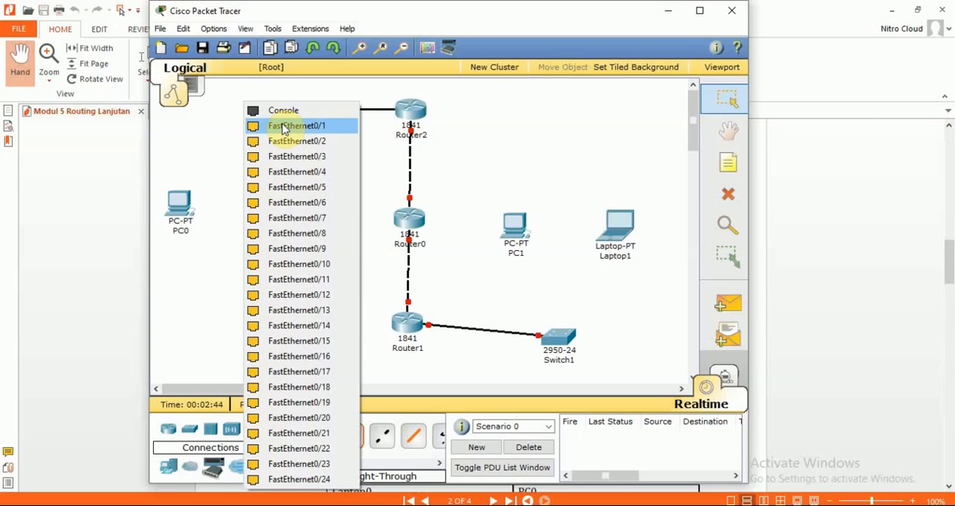
pyautogui.click(284, 127)
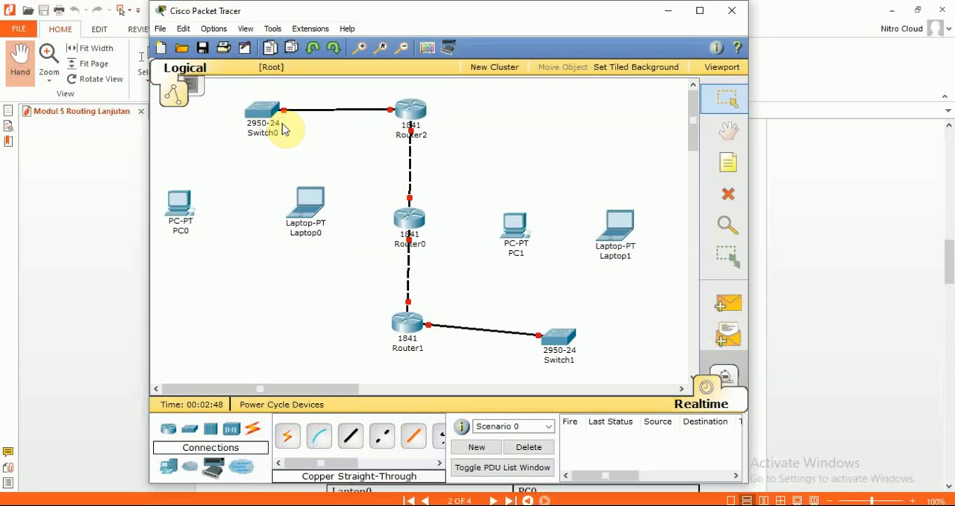
# Step: Connect PC0's FastEthernet port to Switch0's FastEthernet0/2 port with a copper straight-through cable
pyautogui.click(350, 437)
pyautogui.click(353, 439)
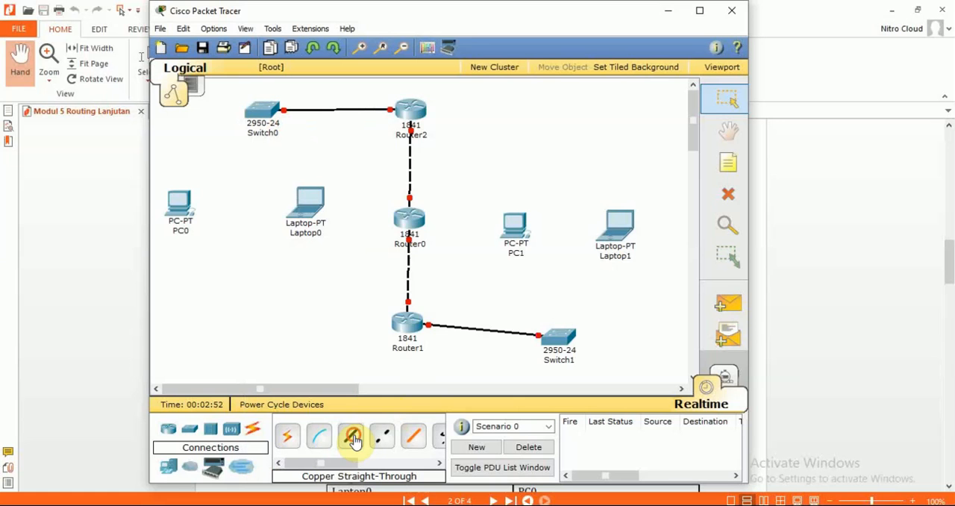
pyautogui.click(355, 439)
pyautogui.click(181, 203)
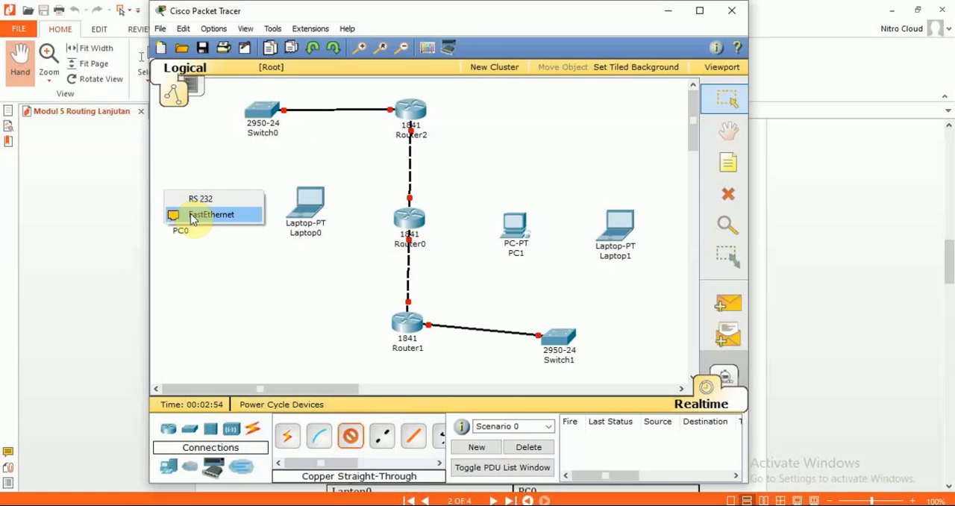
pyautogui.click(193, 215)
pyautogui.click(262, 109)
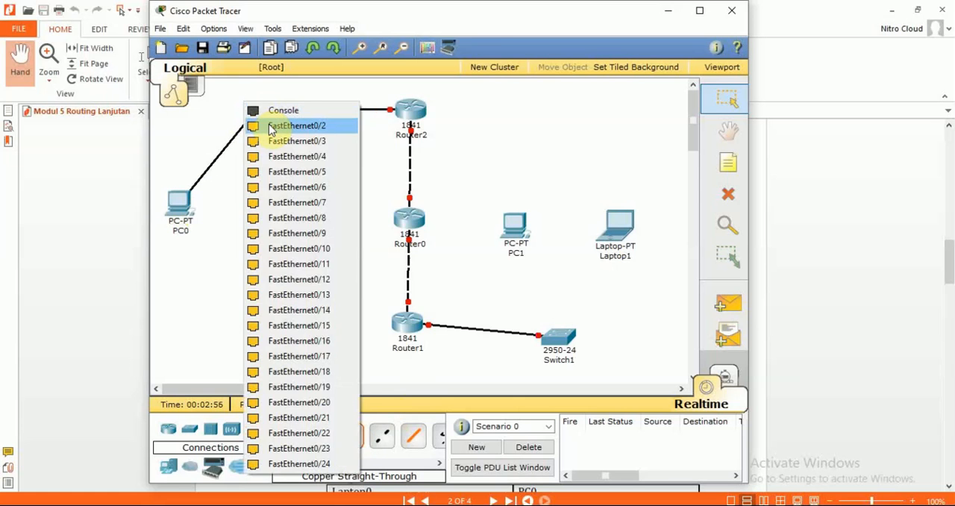
pyautogui.click(270, 127)
# Step: Connect Laptop0's FastEthernet port to Switch0's FastEthernet0/3 port with a copper straight-through cable
pyautogui.click(351, 436)
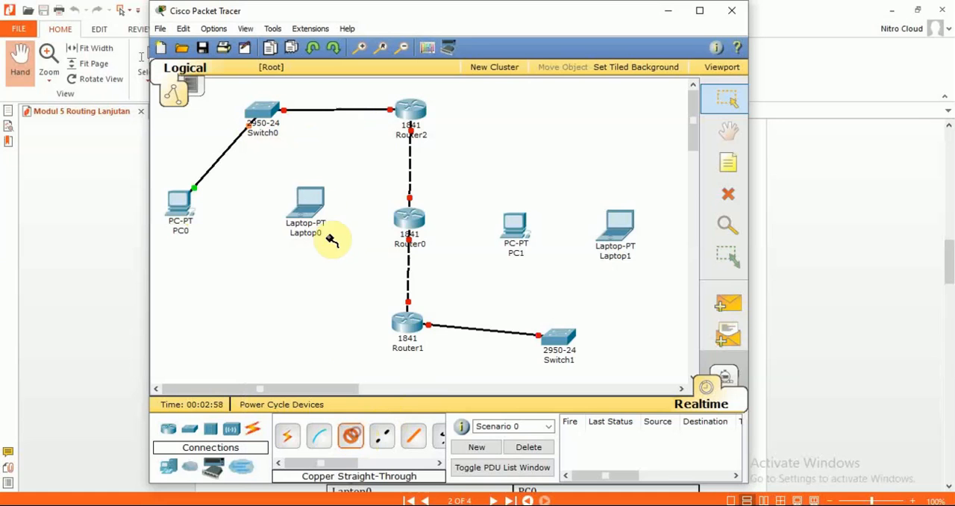
pyautogui.click(309, 208)
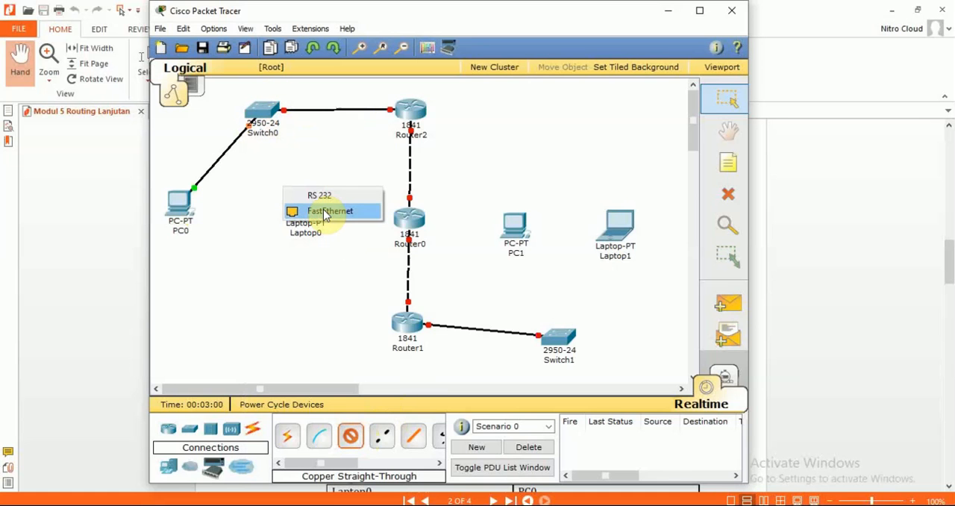
pyautogui.click(323, 212)
pyautogui.click(264, 111)
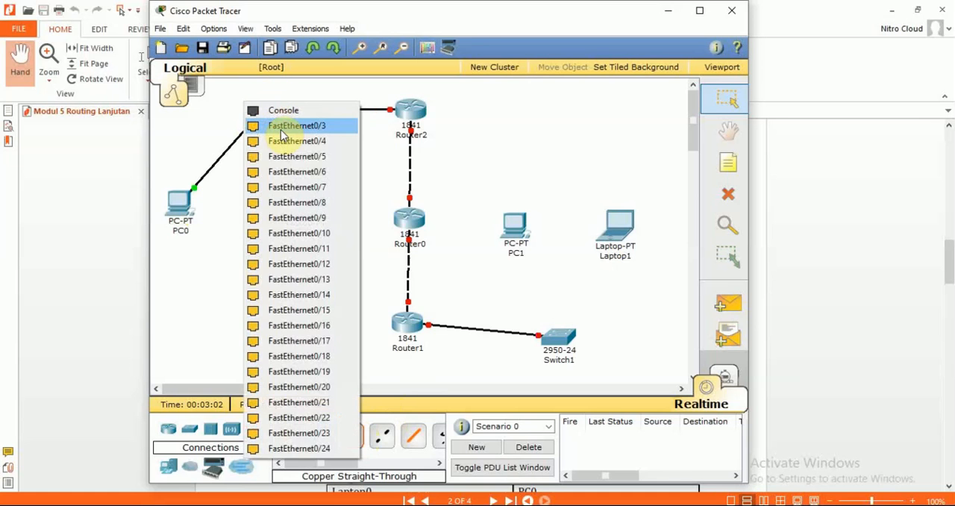
pyautogui.click(282, 127)
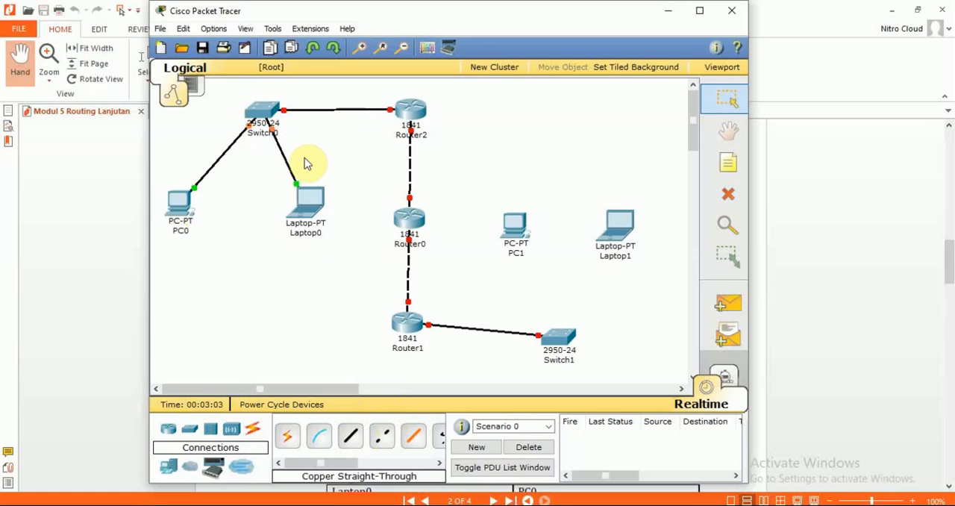
# Step: Connect PC1's FastEthernet port to Switch1's FastEthernet0/3 port with a copper straight-through cable
pyautogui.click(348, 438)
pyautogui.click(518, 224)
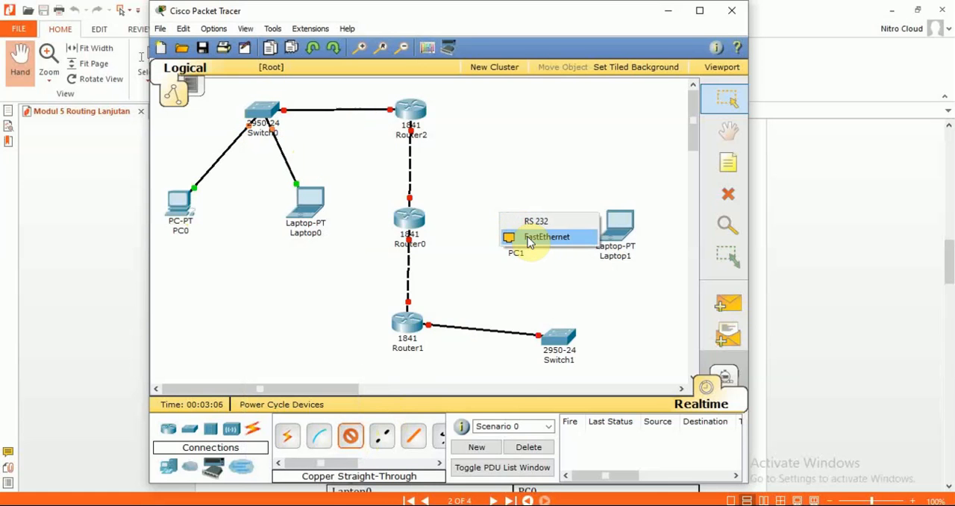
pyautogui.click(529, 239)
pyautogui.click(562, 337)
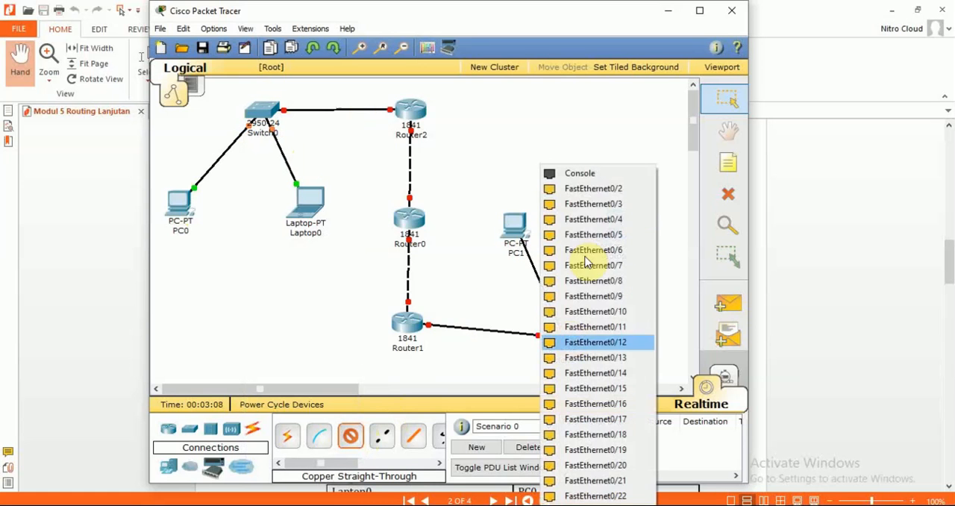
pyautogui.click(586, 202)
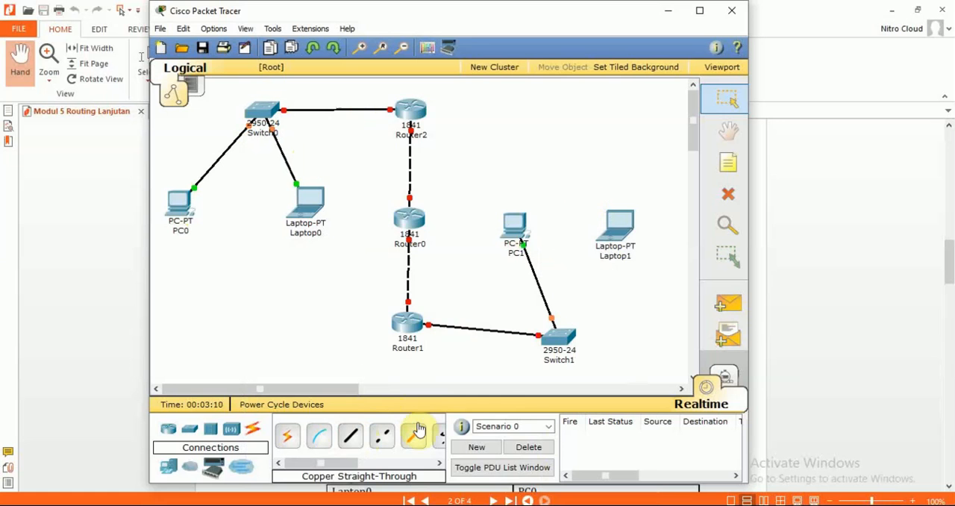
# Step: Connect Switch1 to Laptop1 with a copper straight-through cable, using a FastEthernet port on each device
pyautogui.click(350, 435)
pyautogui.click(559, 345)
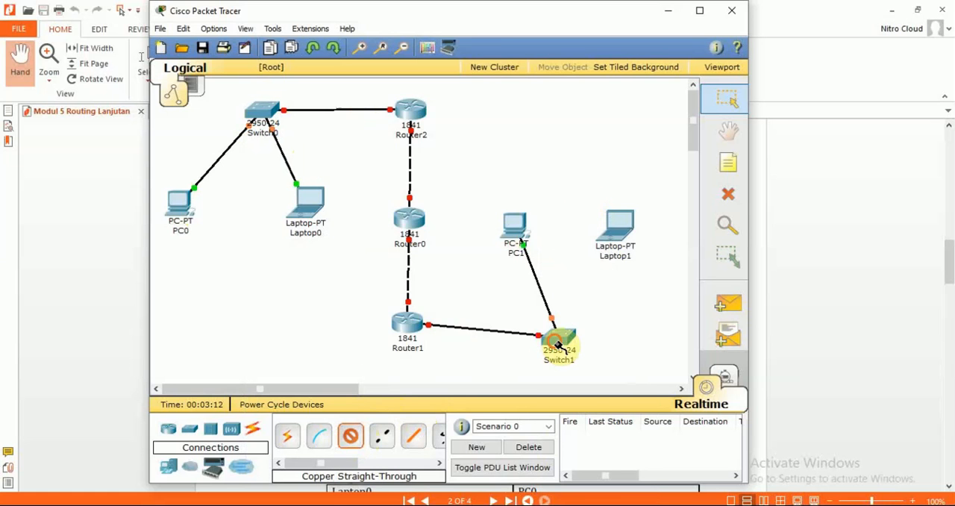
pyautogui.click(580, 302)
pyautogui.click(618, 233)
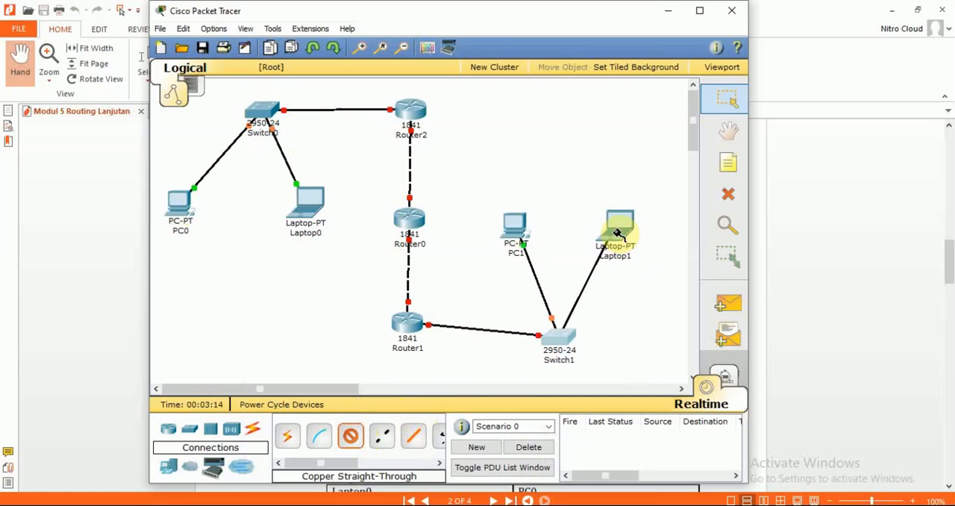
pyautogui.click(613, 236)
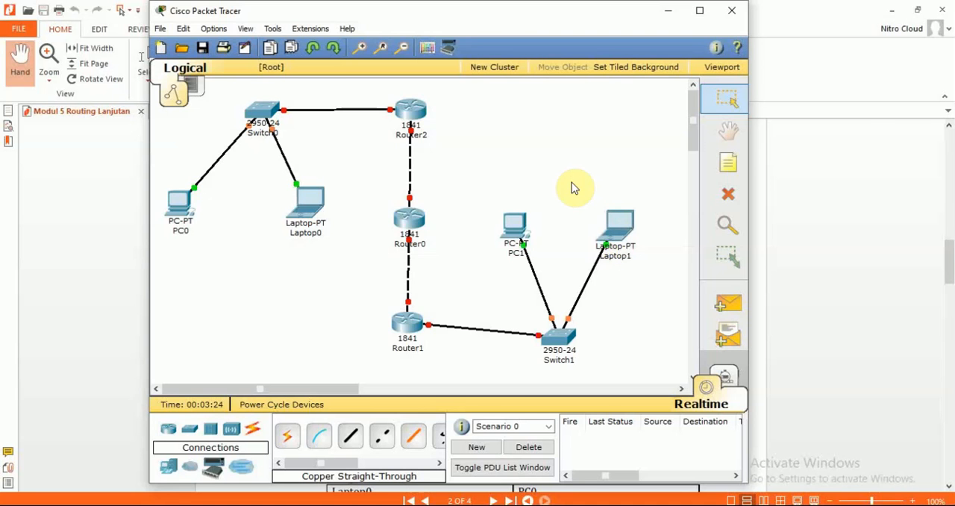
# Step: Examine the topology diagram and the PC and laptop IP address table in the Nitro Pro document, comparing them with the Packet Tracer network
pyautogui.hotkey('alt', 'Tab')
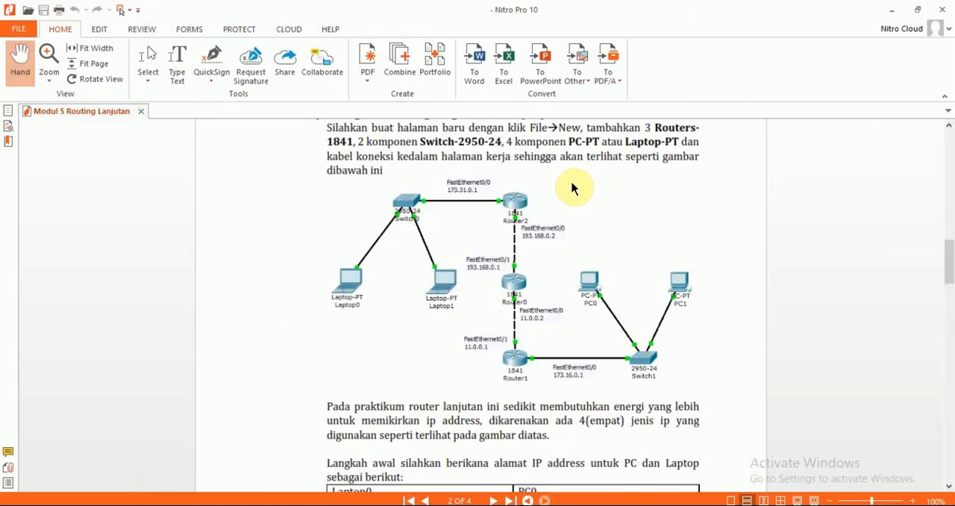
pyautogui.scroll(-5, 572, 188)
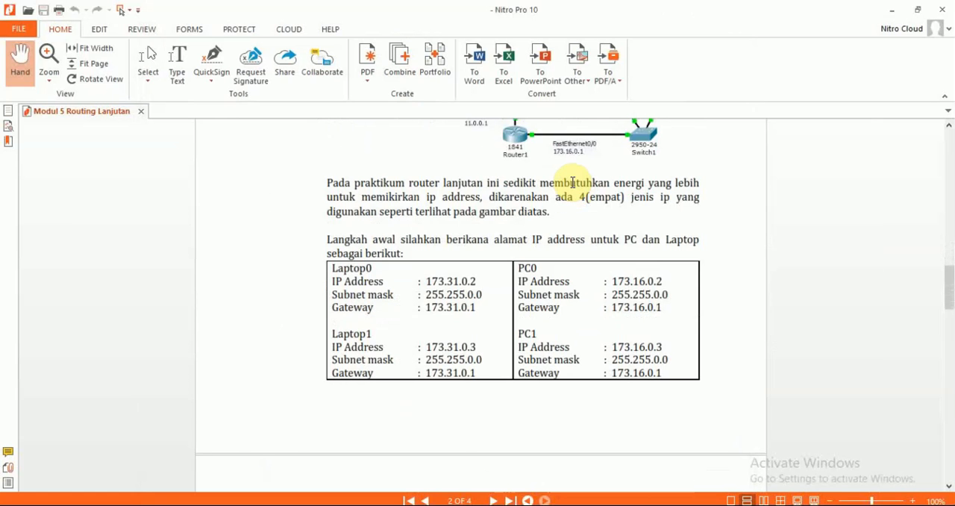
pyautogui.hotkey('alt', 'Tab')
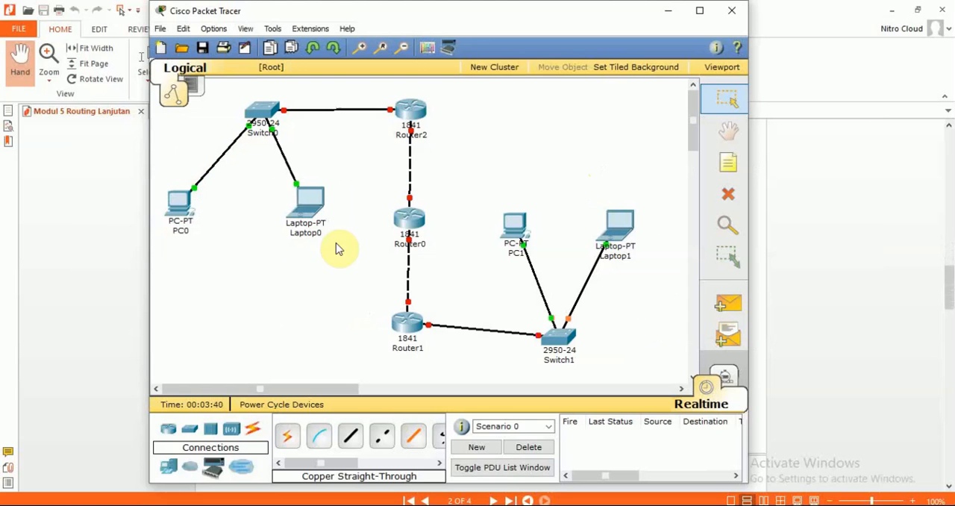
pyautogui.hotkey('alt', 'Tab')
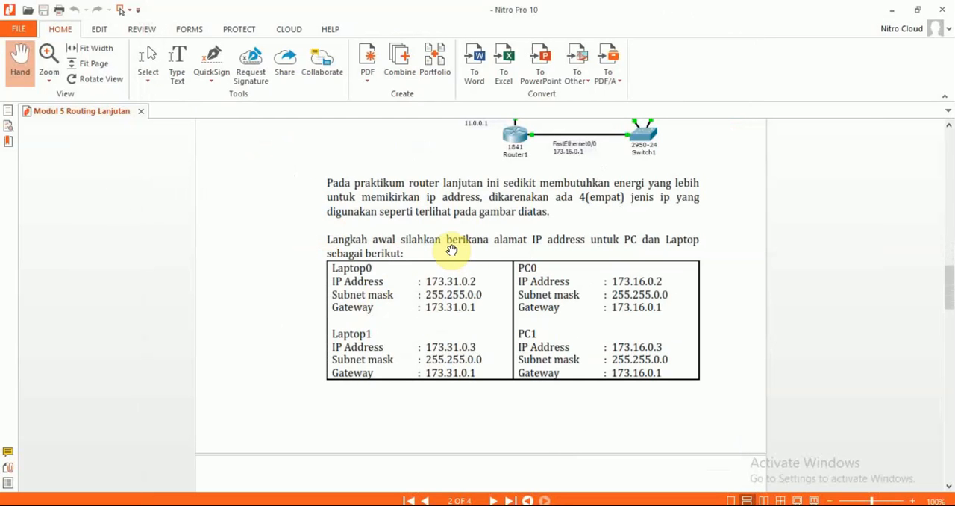
pyautogui.scroll(2, 451, 250)
pyautogui.scroll(3, 451, 250)
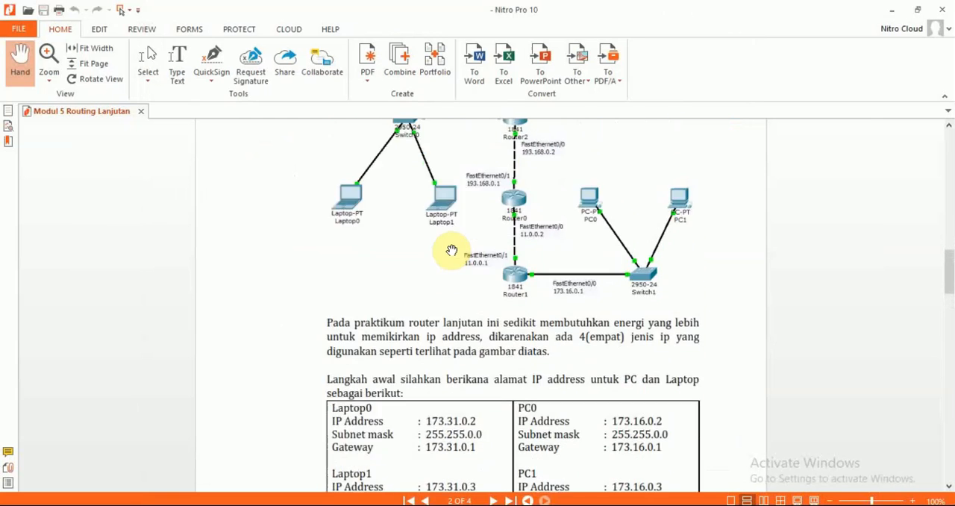
pyautogui.scroll(3, 452, 250)
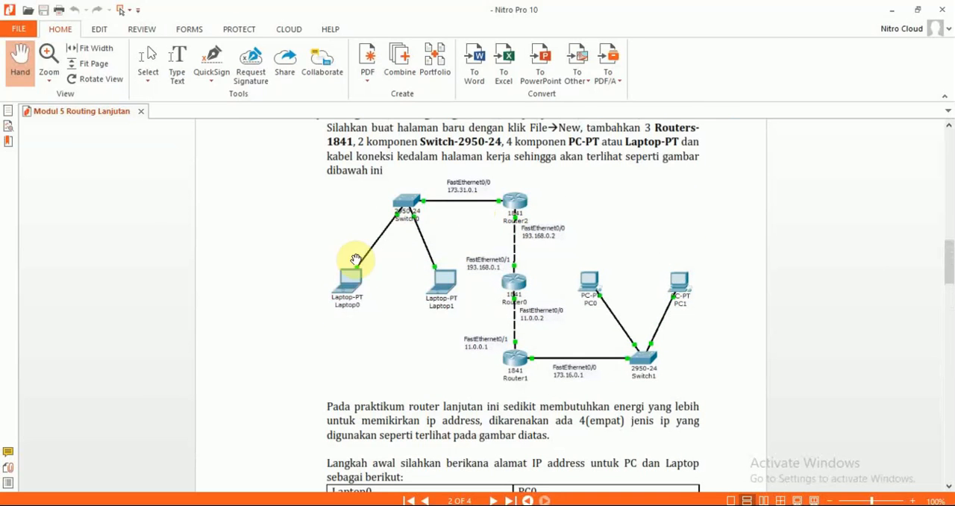
pyautogui.scroll(-1, 501, 282)
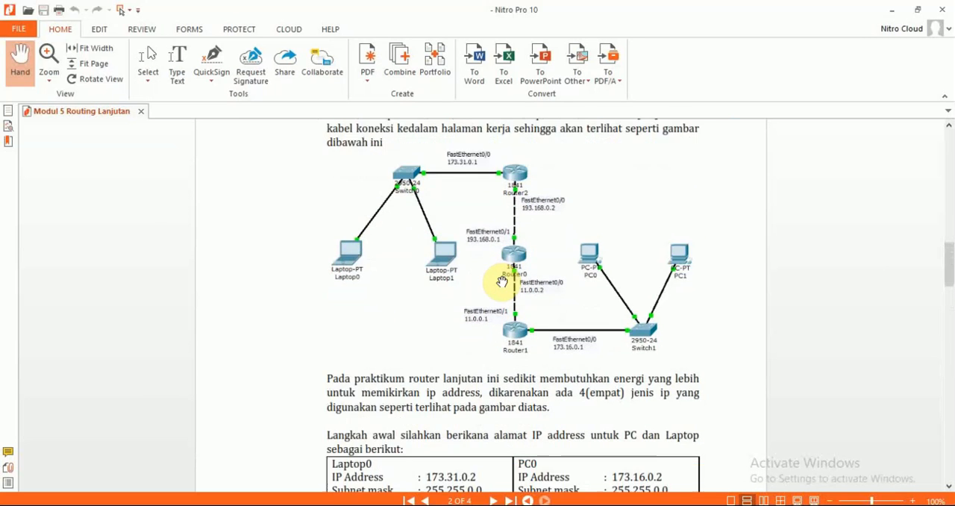
pyautogui.scroll(-6, 502, 283)
pyautogui.hotkey('alt', 'Tab')
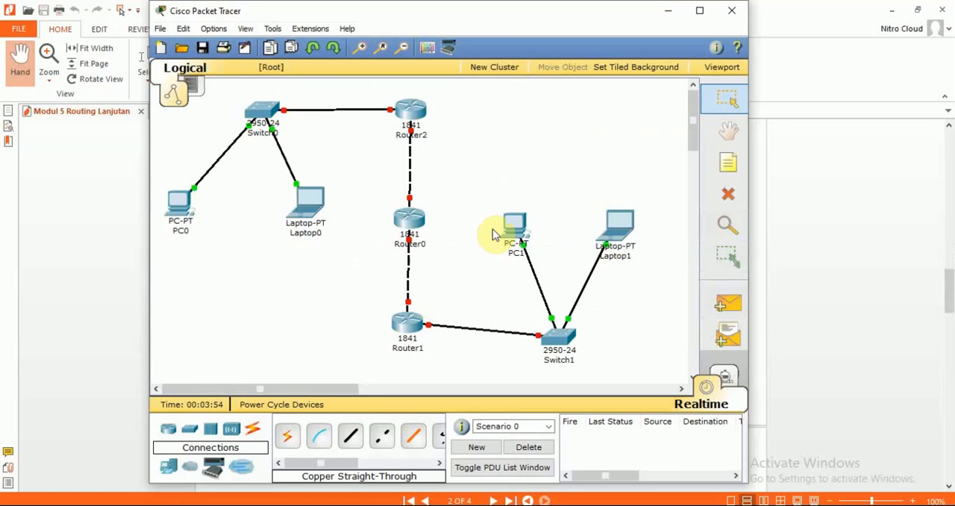
pyautogui.hotkey('alt', 'Tab')
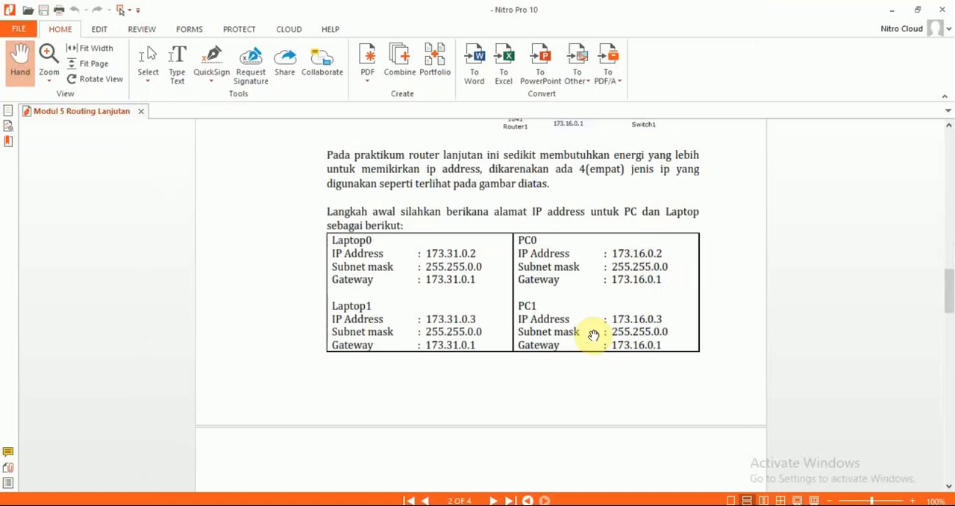
pyautogui.hotkey('alt', 'Tab')
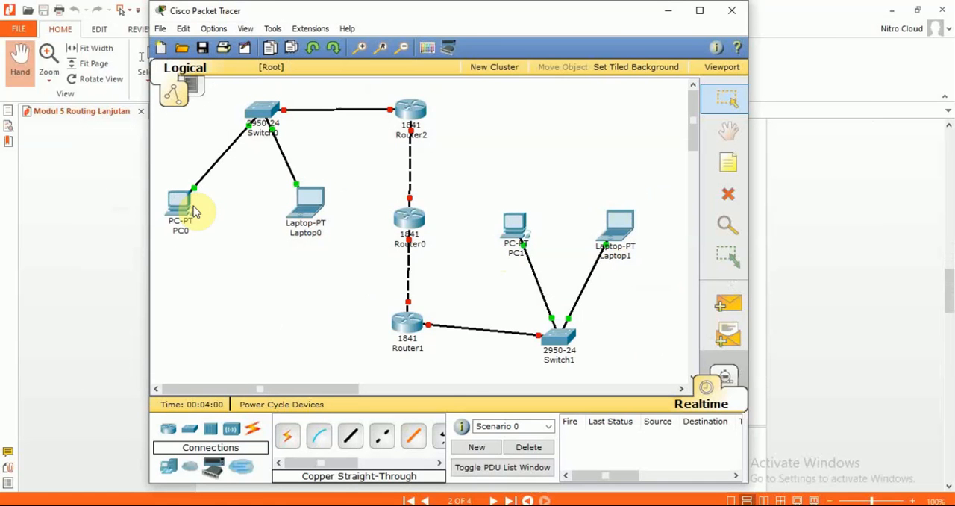
# Step: Set PC0's static gateway to 173.31.0.1 in its global settings
pyautogui.click(182, 209)
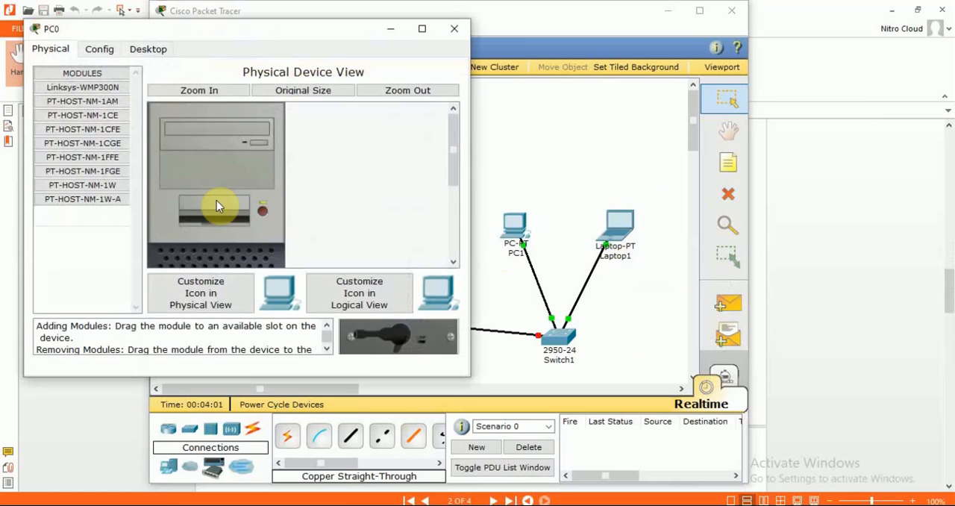
pyautogui.click(102, 50)
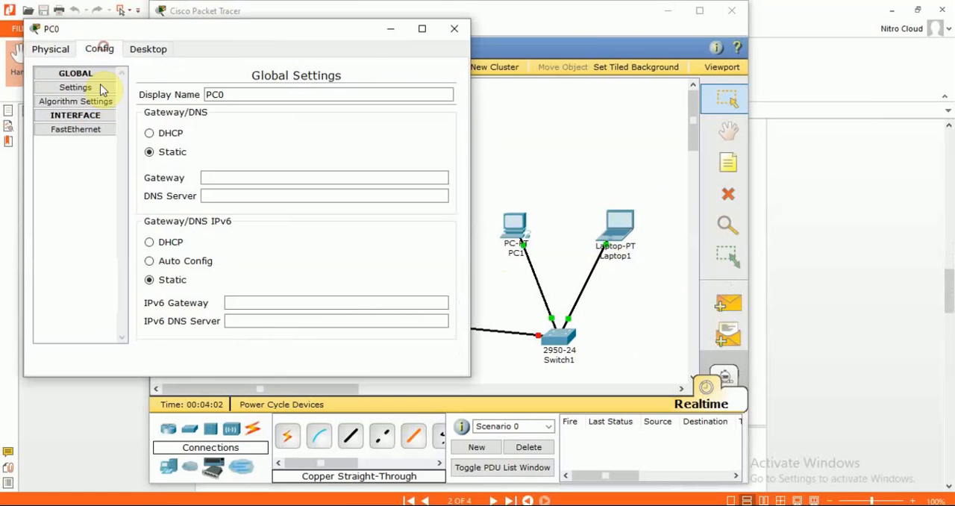
pyautogui.click(242, 178)
pyautogui.write('173.31.0.1')
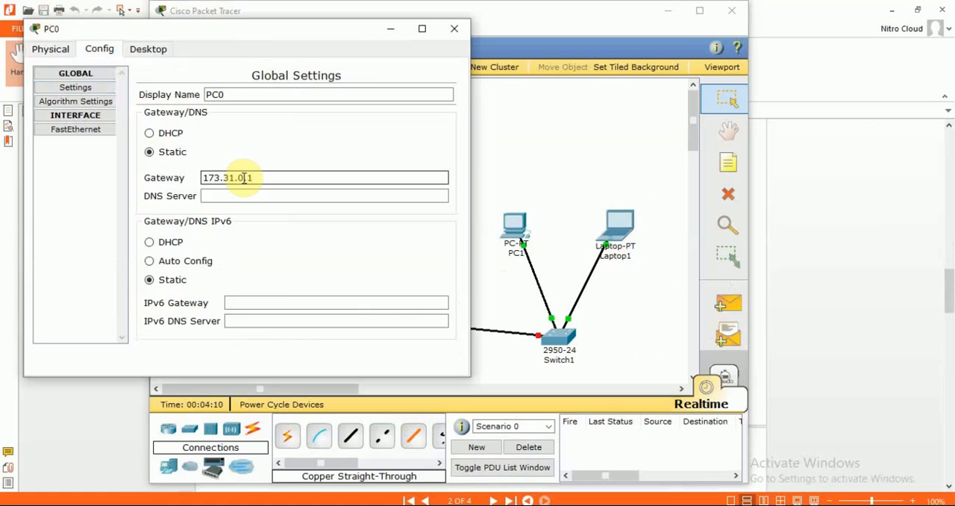
# Step: Give PC0's FastEthernet interface the static IP address 173.31.0.2 with subnet mask 255.255.0.0, and close its configuration window
pyautogui.click(81, 129)
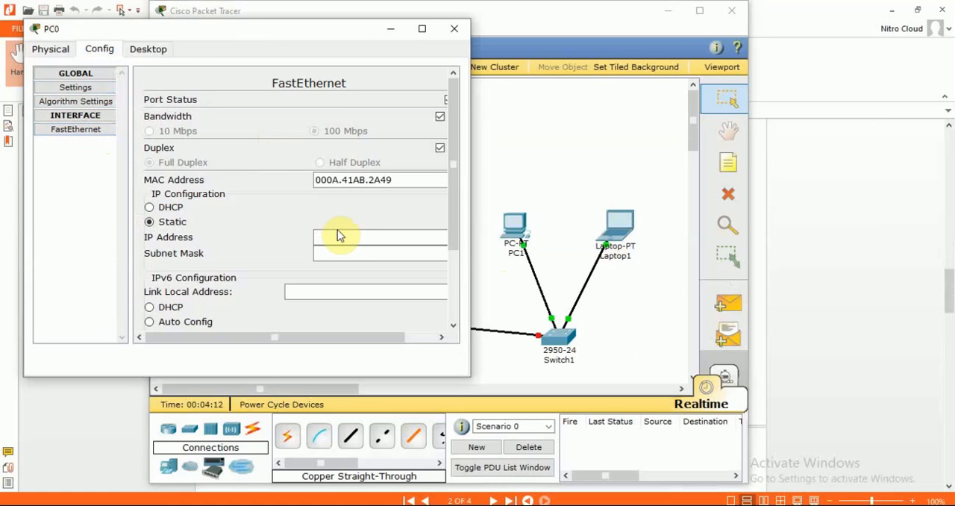
pyautogui.click(338, 237)
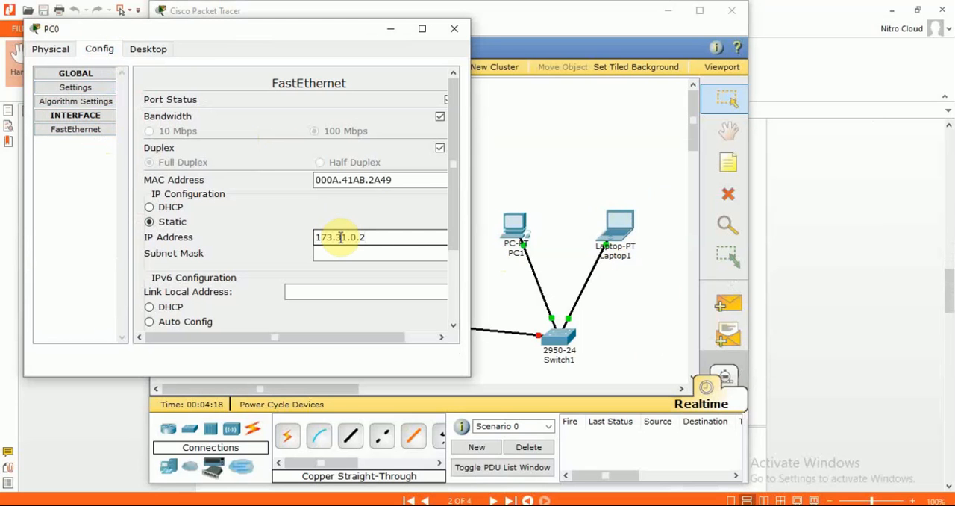
pyautogui.write('173.31.0.2')
pyautogui.press('Tab')
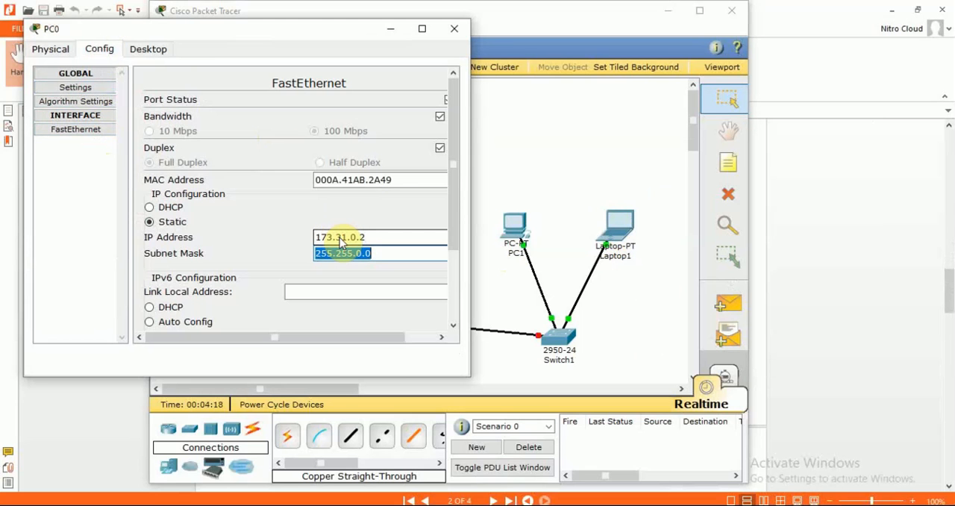
pyautogui.click(453, 31)
# Step: Set Laptop0's static gateway to 173.31.0.1 in its global settings
pyautogui.doubleClick(306, 203)
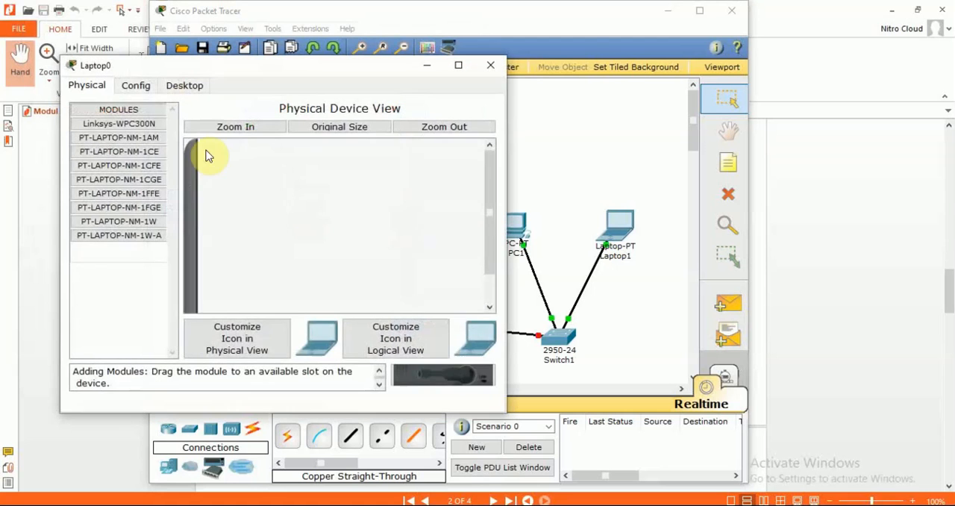
pyautogui.click(137, 85)
pyautogui.click(132, 125)
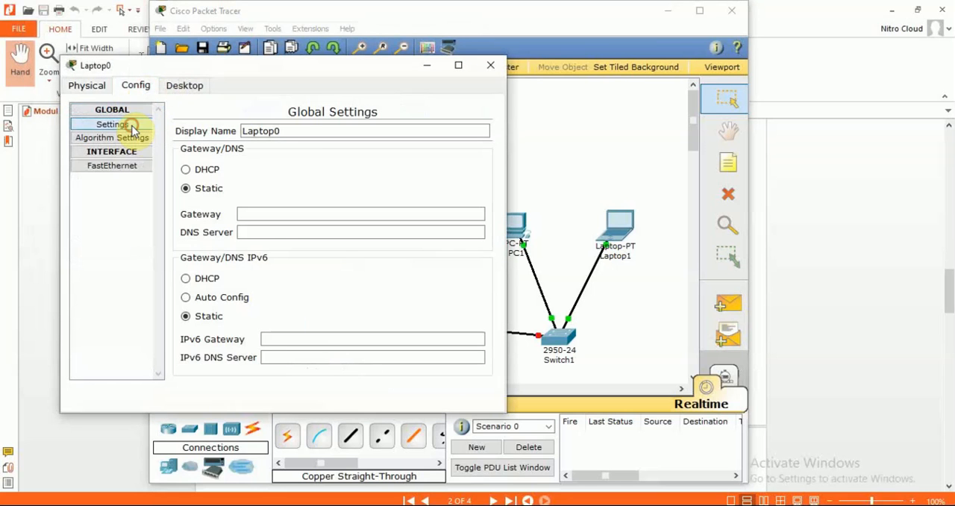
pyautogui.click(289, 214)
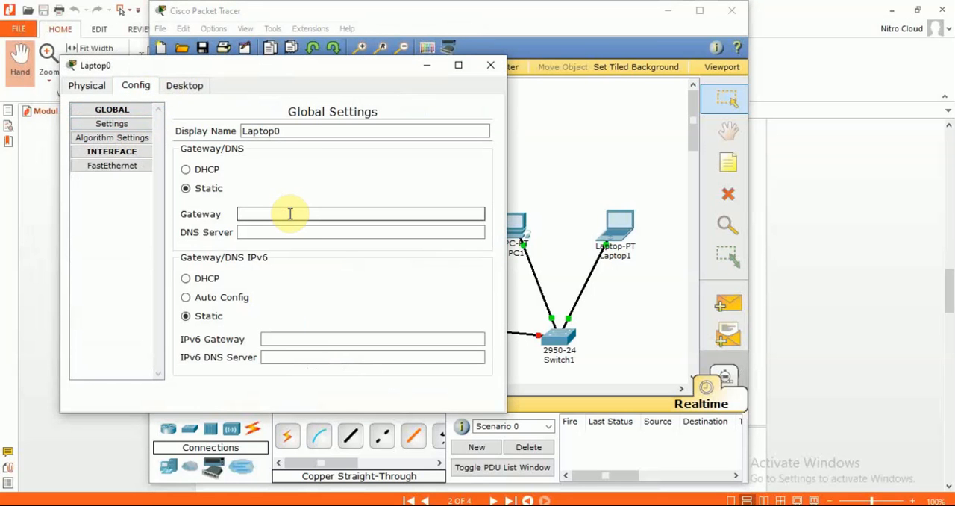
pyautogui.write('173.31.0.1')
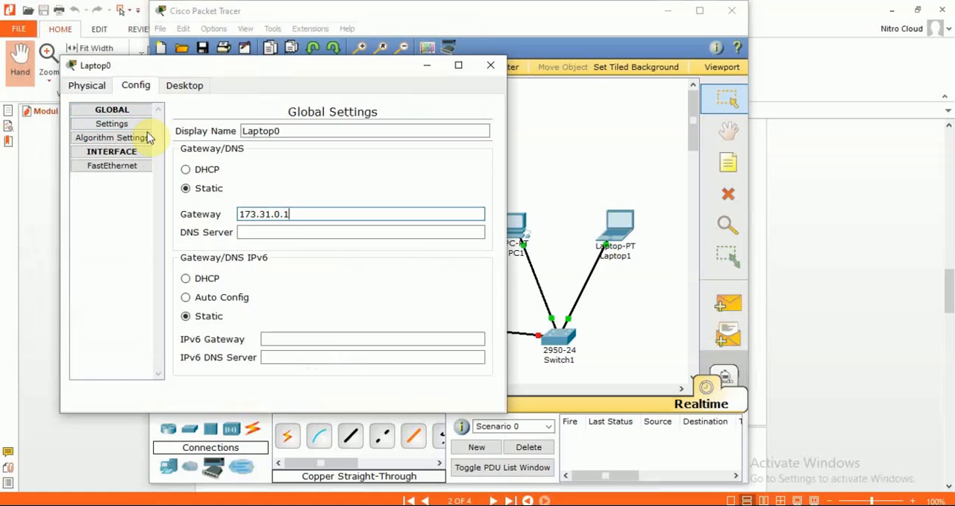
# Step: Give Laptop0's FastEthernet interface the static IP address 173.31.0.3 with subnet mask 255.255.0.0, and close its configuration window
pyautogui.click(121, 166)
pyautogui.click(370, 271)
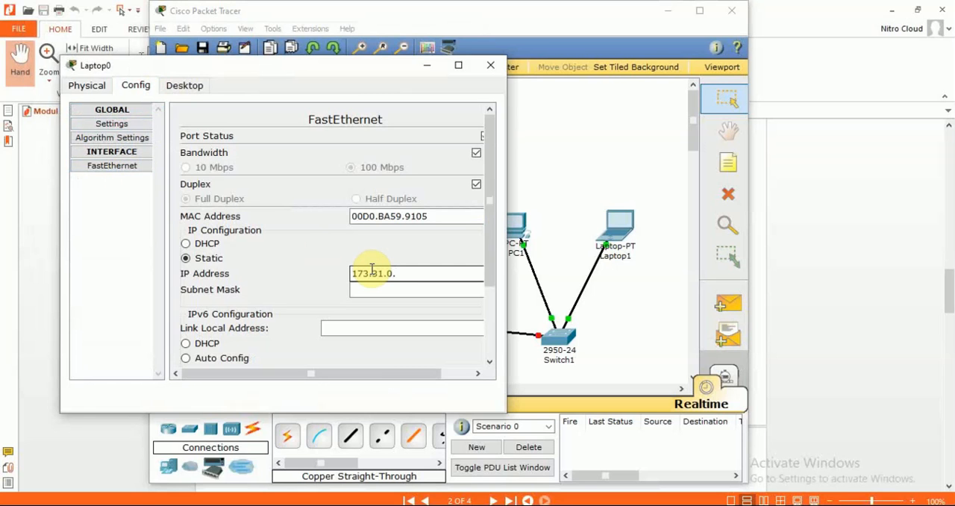
pyautogui.write('173.31.0.3')
pyautogui.press('Tab')
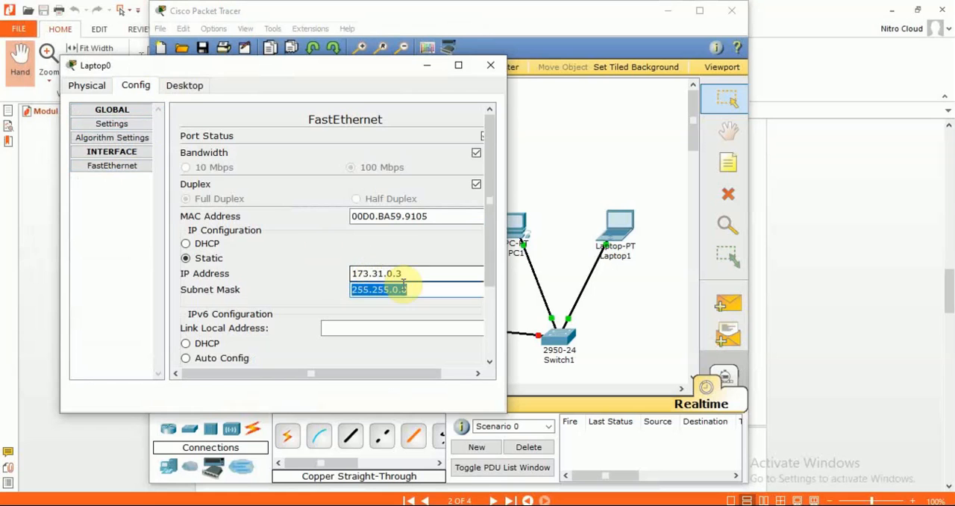
pyautogui.click(490, 65)
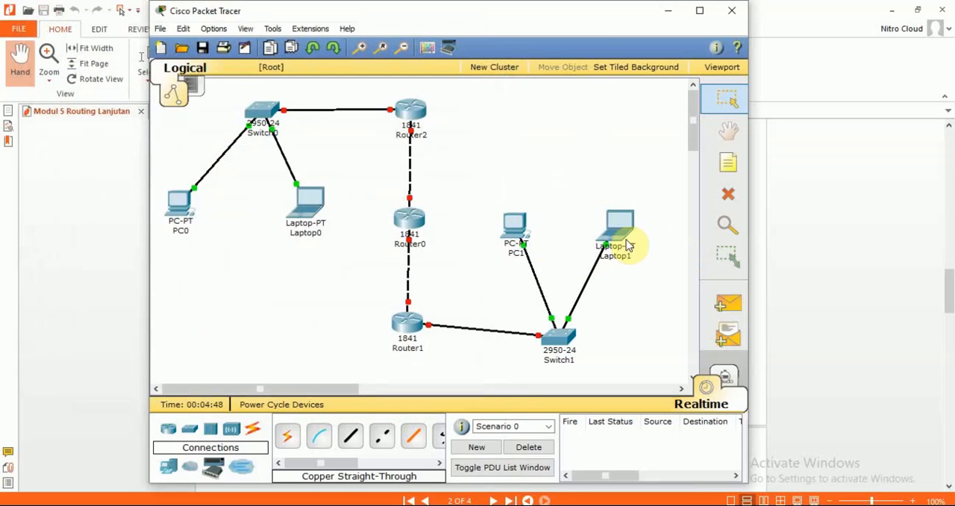
# Step: Check the address table in the Nitro Pro document and set PC1's static gateway to 173.16.0.1 in its global settings
pyautogui.hotkey('alt', 'Tab')
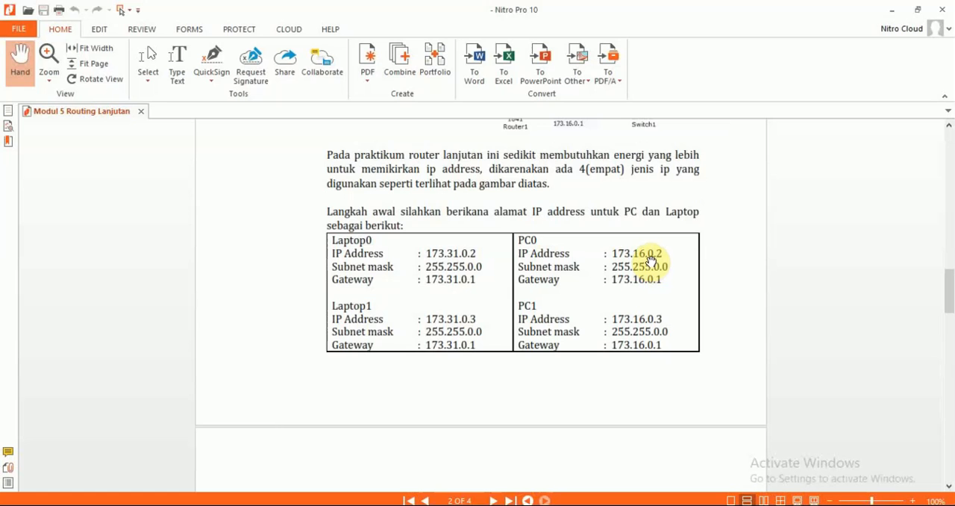
pyautogui.hotkey('alt', 'Tab')
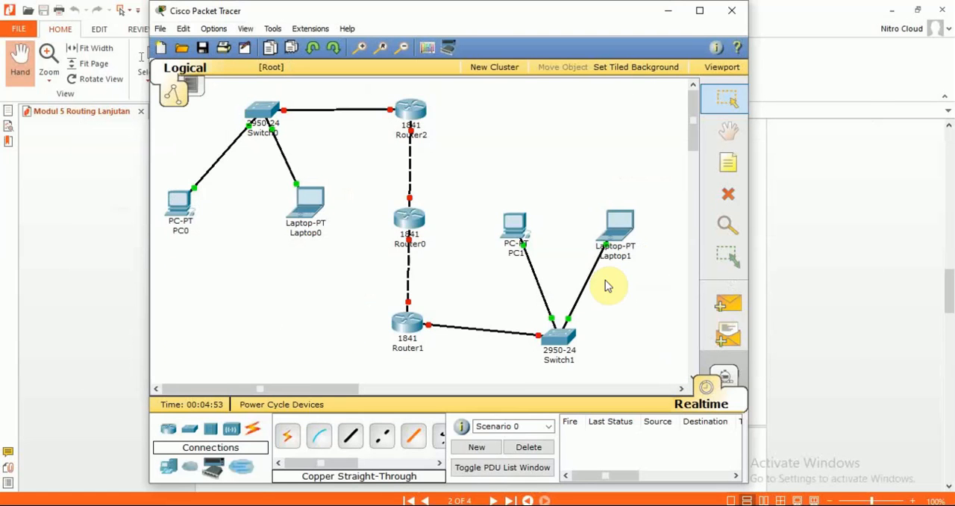
pyautogui.click(512, 224)
pyautogui.click(173, 125)
pyautogui.click(171, 158)
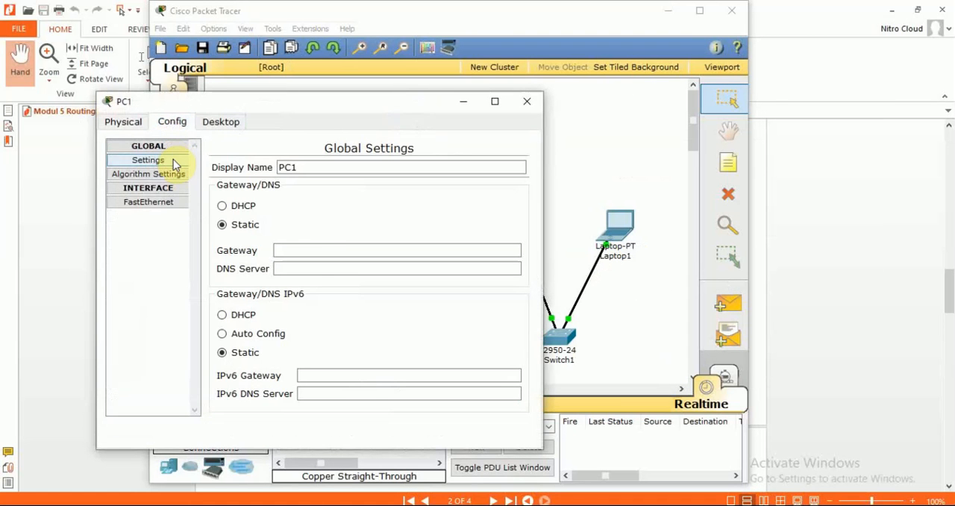
pyautogui.click(301, 249)
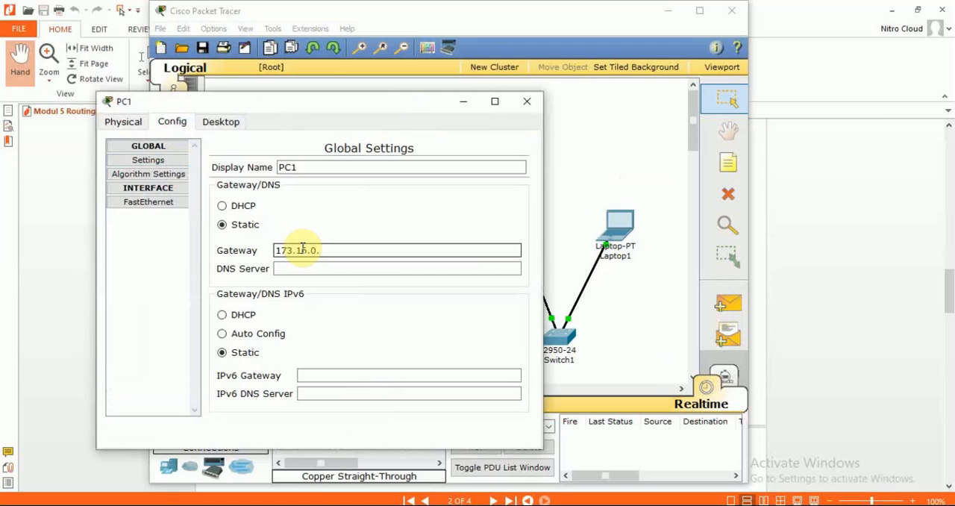
pyautogui.write('173.16.0.1')
# Step: Give PC1's FastEthernet interface the static IP address 173.16.0.2 with the default subnet mask, and close its configuration window
pyautogui.click(171, 203)
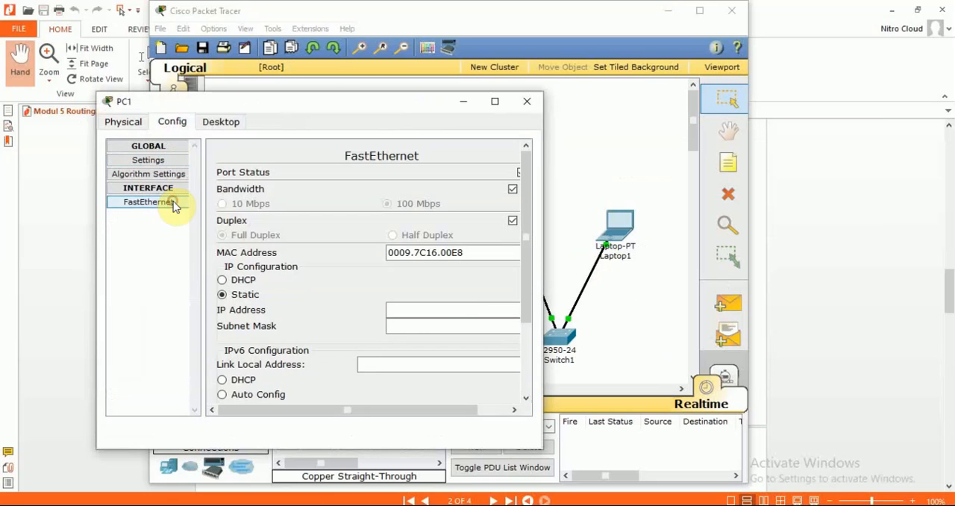
pyautogui.click(456, 310)
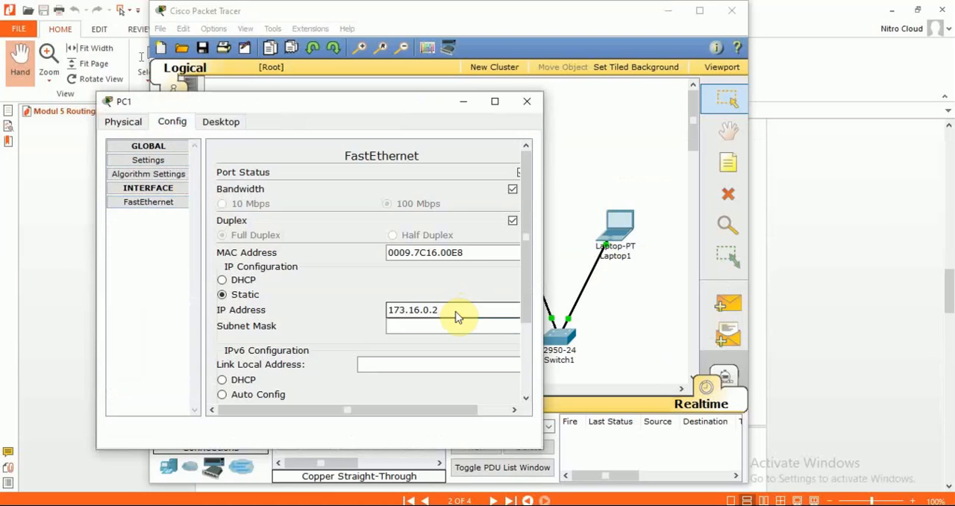
pyautogui.press('Tab')
pyautogui.click(529, 108)
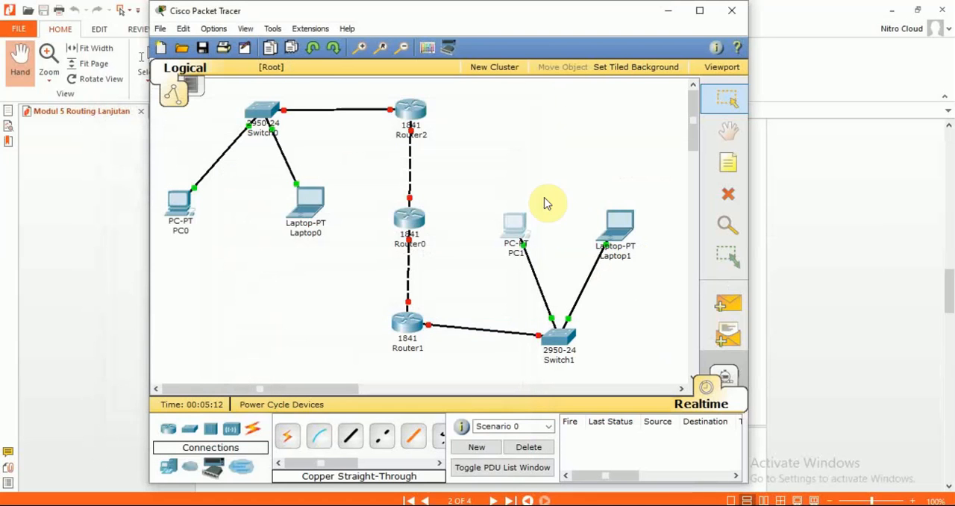
# Step: Set Laptop1's static gateway to 173.16.0.1 in its global settings
pyautogui.click(618, 224)
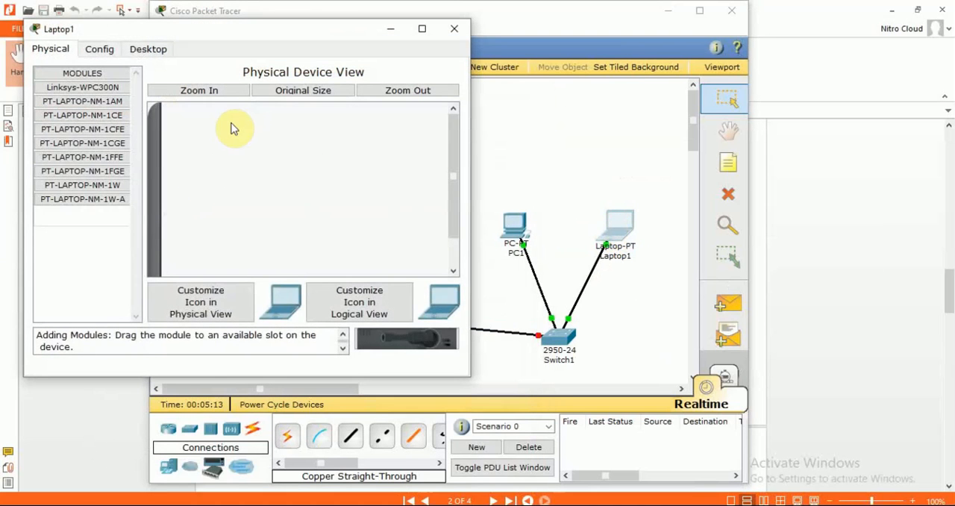
pyautogui.click(100, 48)
pyautogui.click(100, 88)
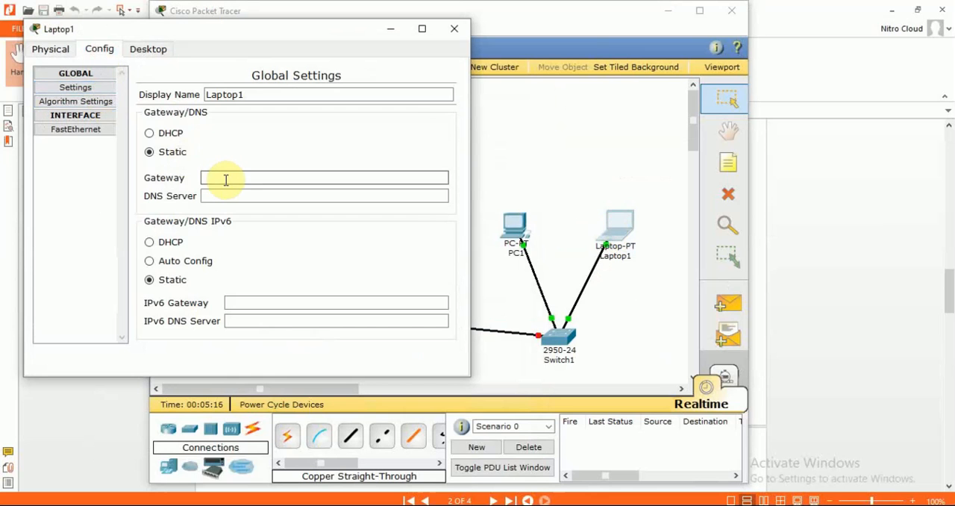
pyautogui.click(226, 178)
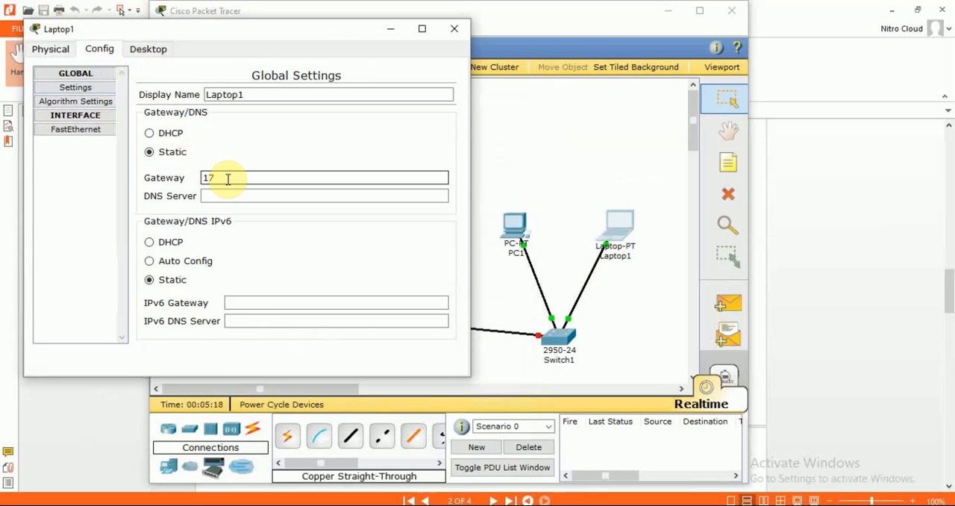
pyautogui.write('173.16.0.1')
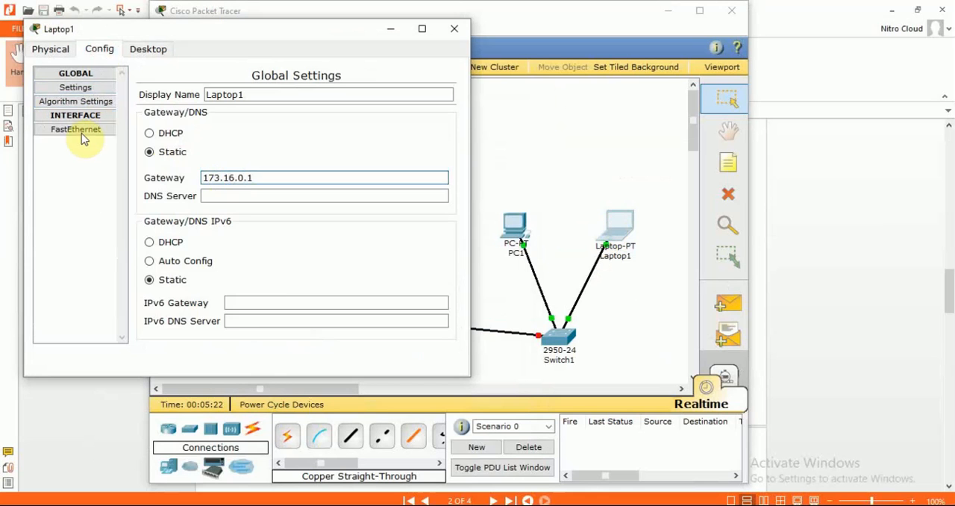
# Step: Give Laptop1's FastEthernet interface the static IP address 173.16.0.3 with subnet mask 255.255.0.0, and close its configuration window
pyautogui.click(73, 129)
pyautogui.click(378, 238)
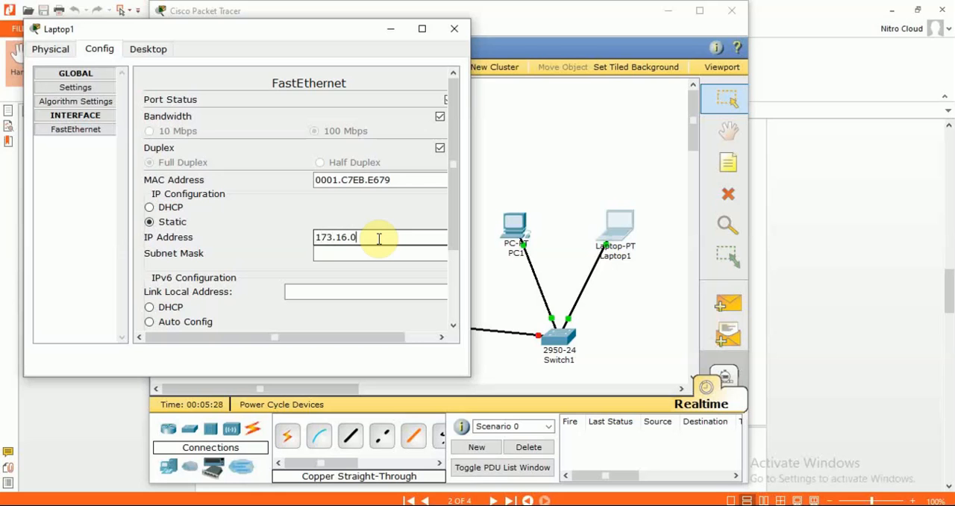
pyautogui.press('Tab')
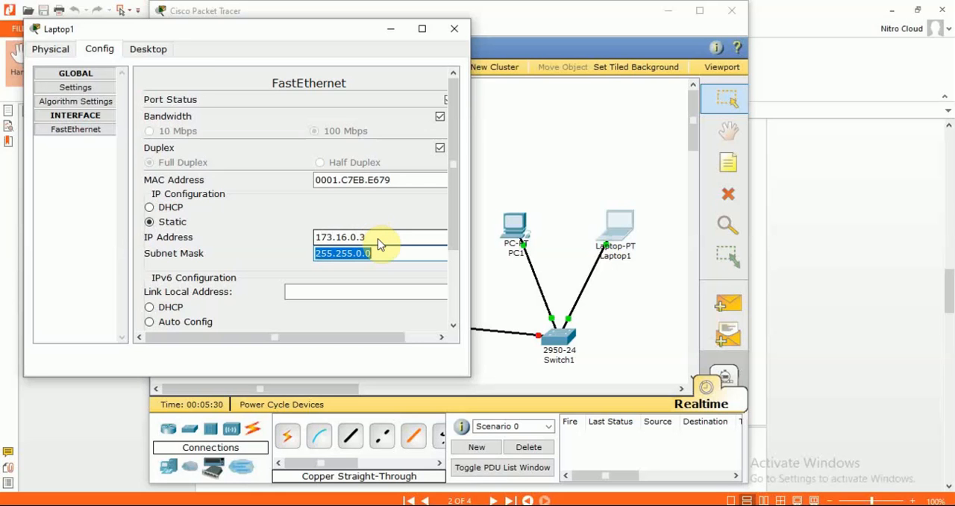
pyautogui.click(454, 28)
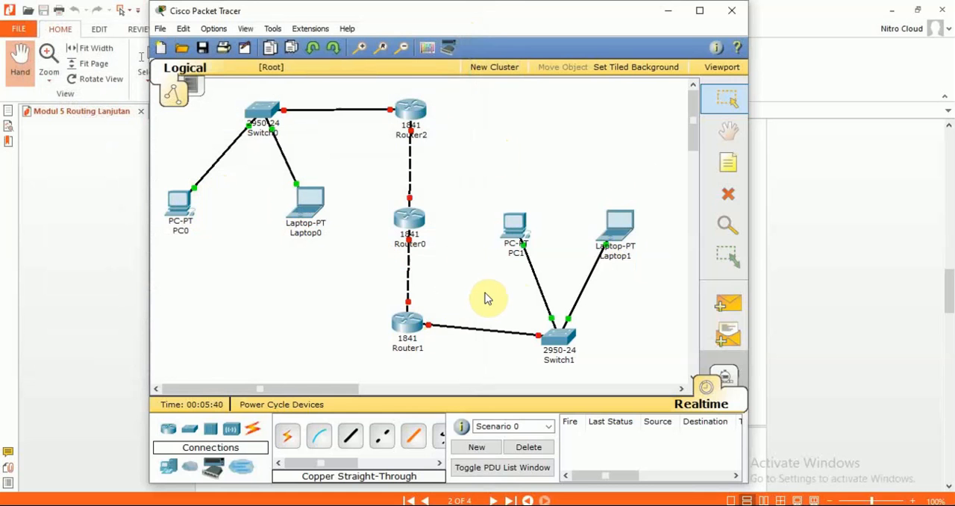
# Step: Examine the Router0 command-line instructions on page 3 of the Nitro Pro document, comparing them with the Packet Tracer network
pyautogui.click(814, 251)
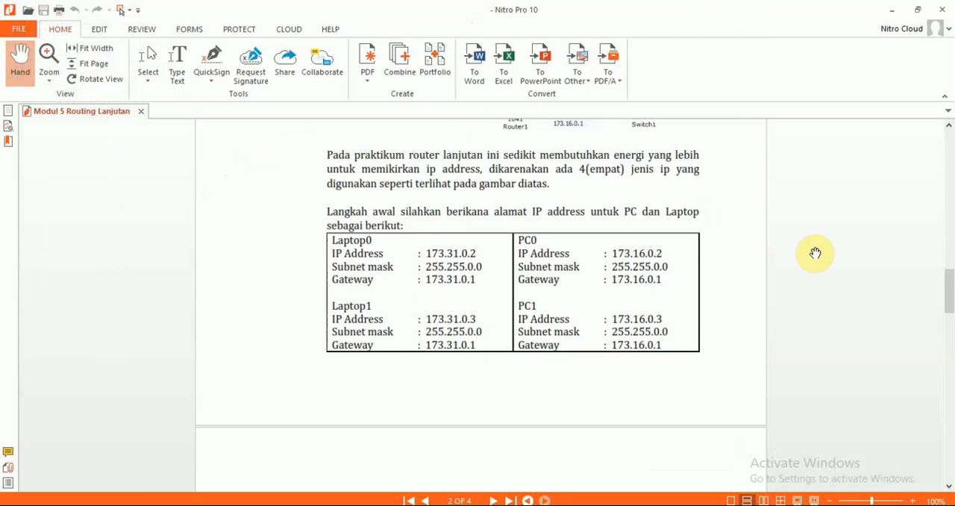
pyautogui.scroll(-5, 815, 253)
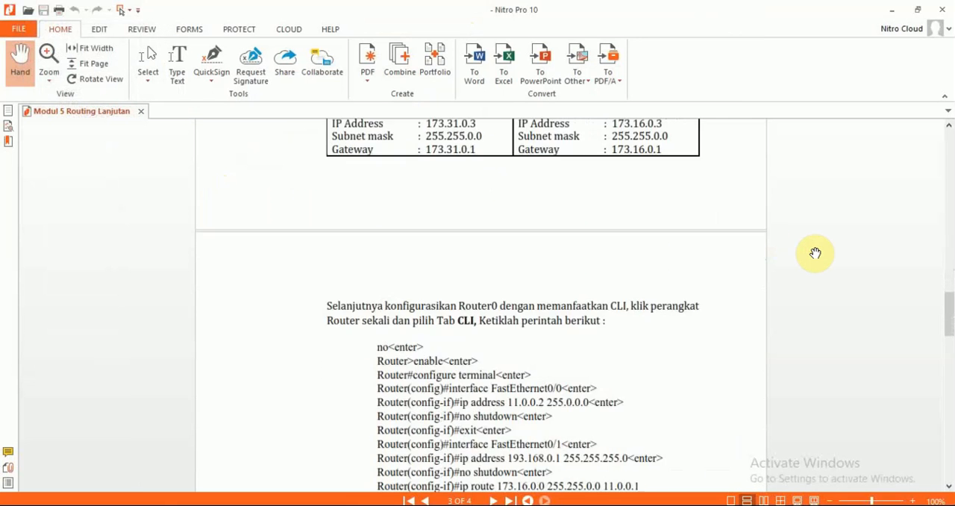
pyautogui.scroll(-1, 815, 253)
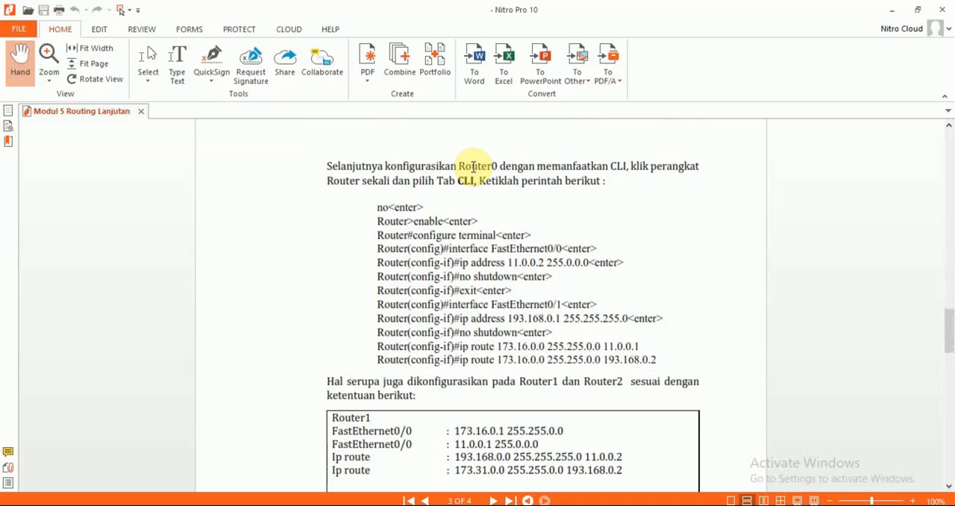
pyautogui.hotkey('alt', 'Tab')
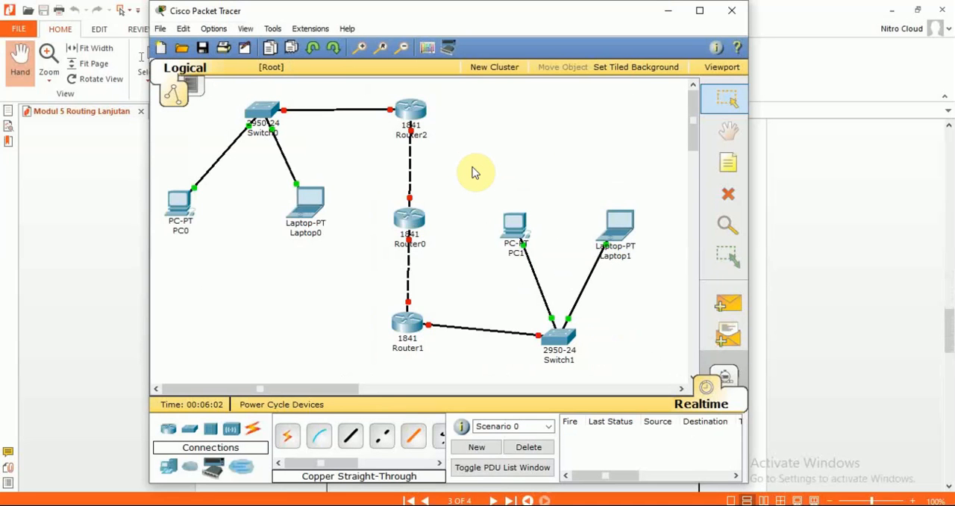
pyautogui.hotkey('alt', 'Tab')
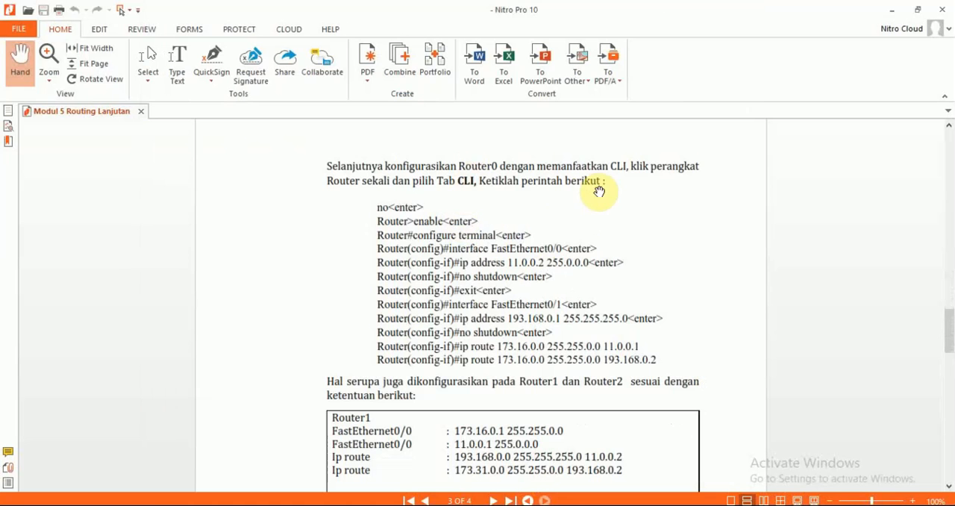
pyautogui.hotkey('alt', 'Tab')
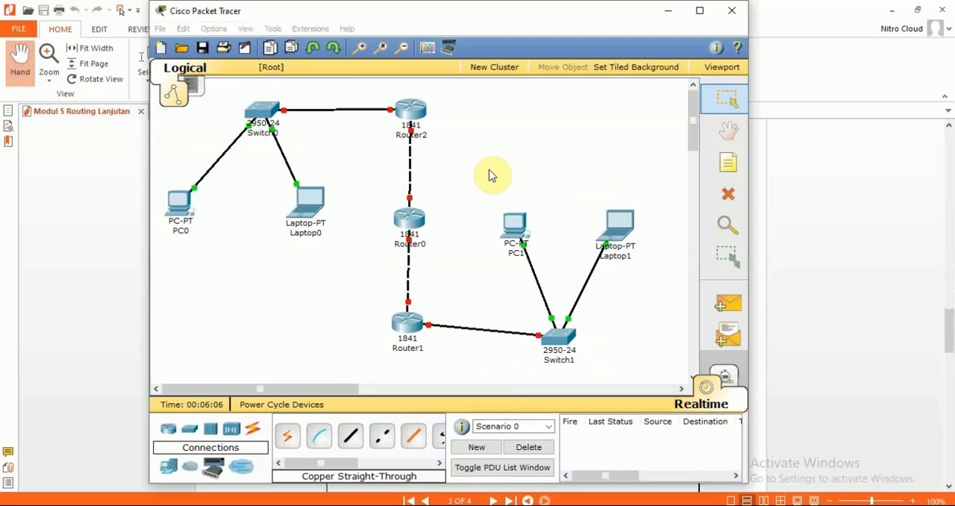
# Step: Open Router0's command-line interface, answer no to the initial configuration dialog, and start the session
pyautogui.click(414, 220)
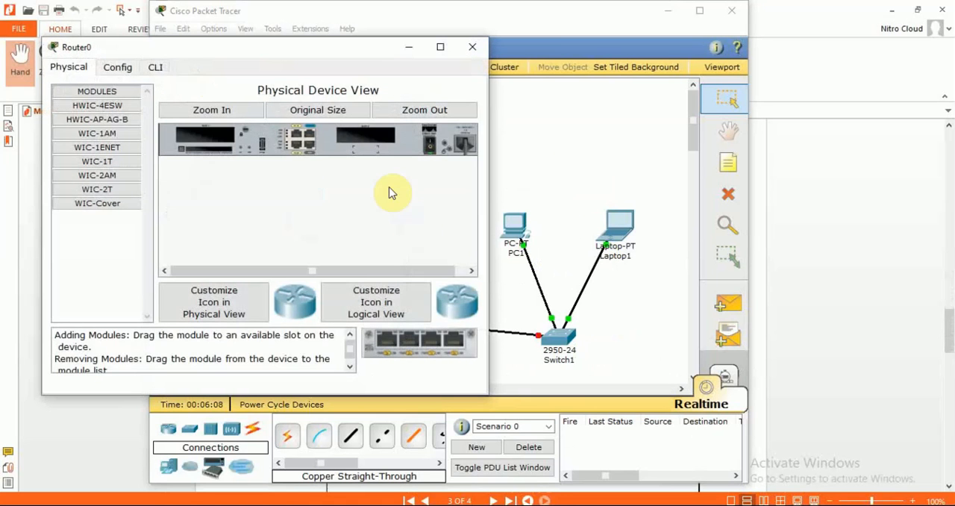
pyautogui.click(155, 67)
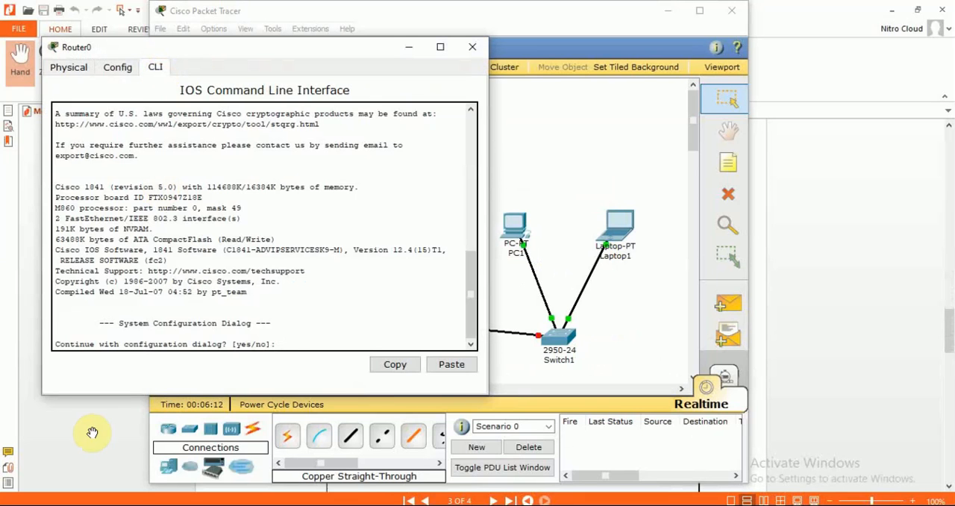
pyautogui.click(284, 344)
pyautogui.write('no')
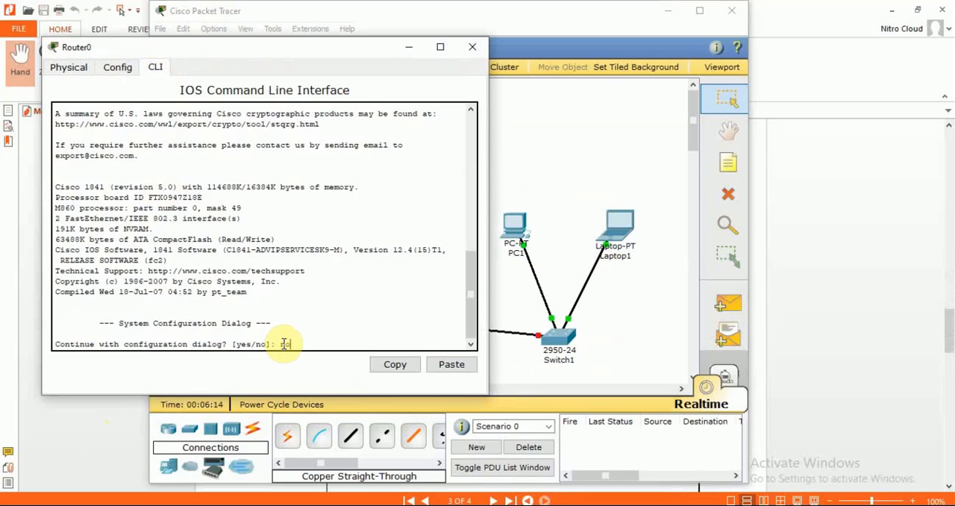
pyautogui.press('Return')
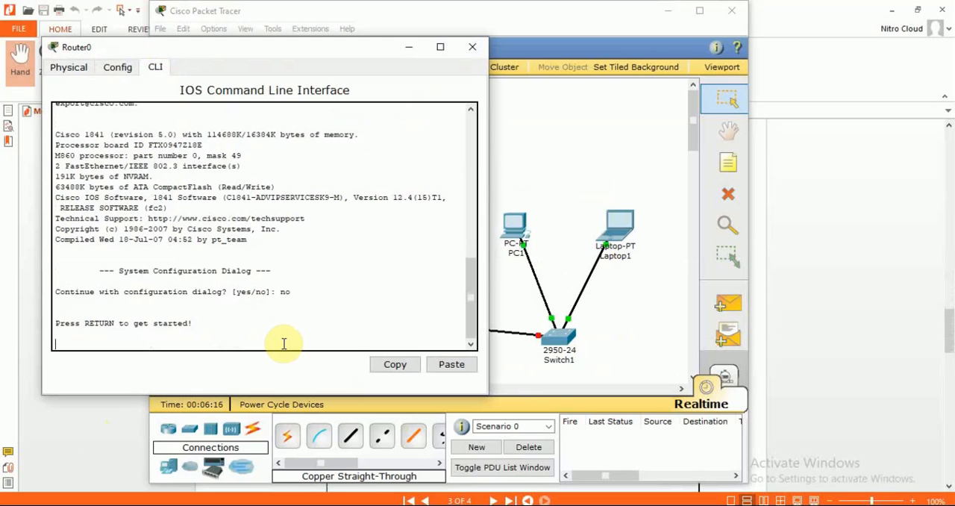
pyautogui.press('Return')
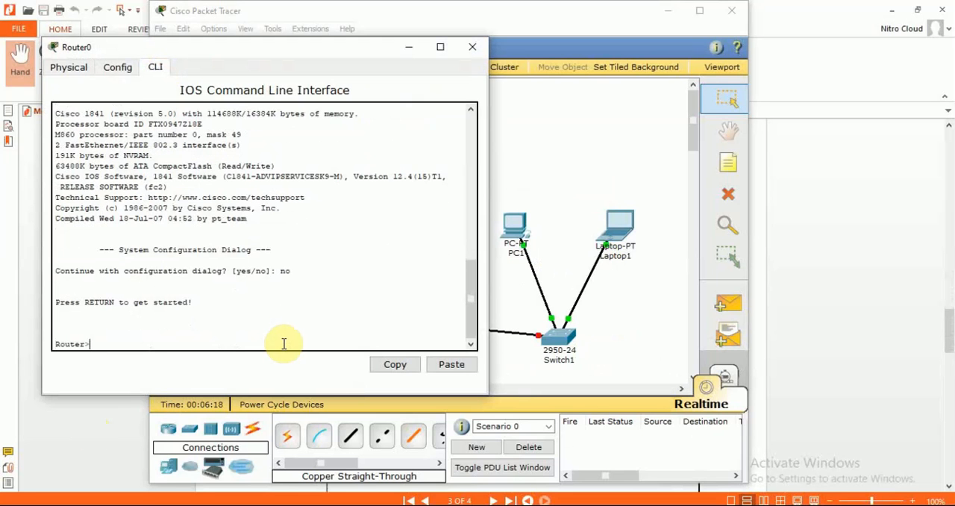
# Step: Enter privileged mode on Router0 with enable and global configuration mode with configure terminal
pyautogui.write('enable')
pyautogui.press('Return')
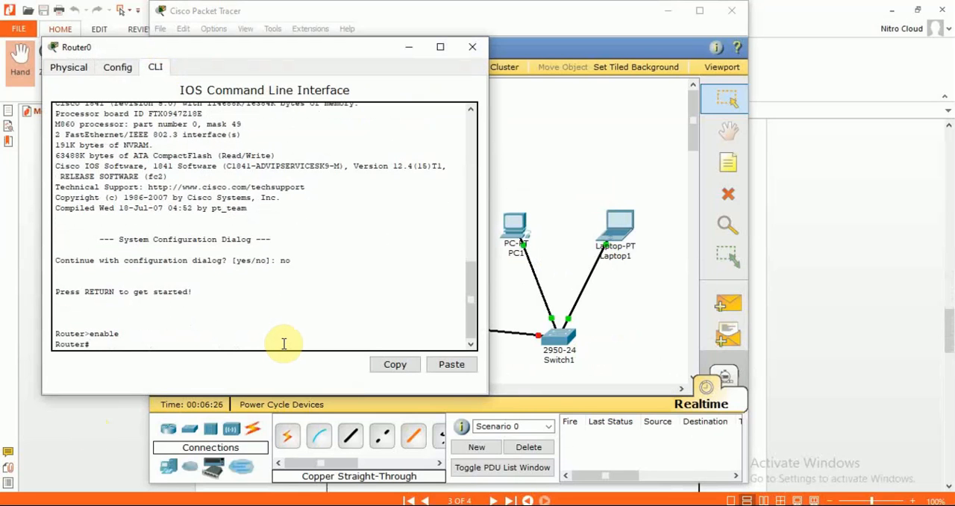
pyautogui.write('configure termi')
pyautogui.press('Tab')
pyautogui.press('Return')
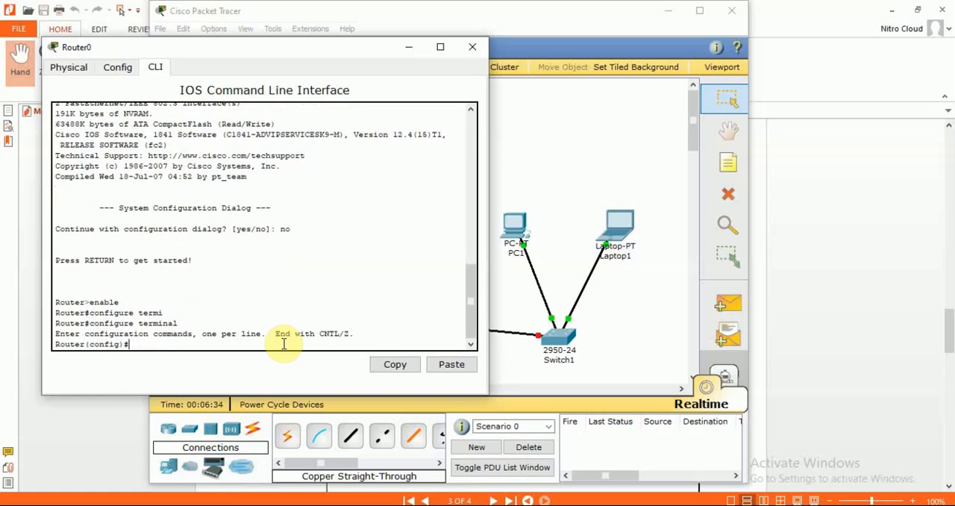
# Step: Enter interface configuration for fastEthernet0/0 on Router0, checking the command against the module document
pyautogui.write('inte')
pyautogui.press('Tab')
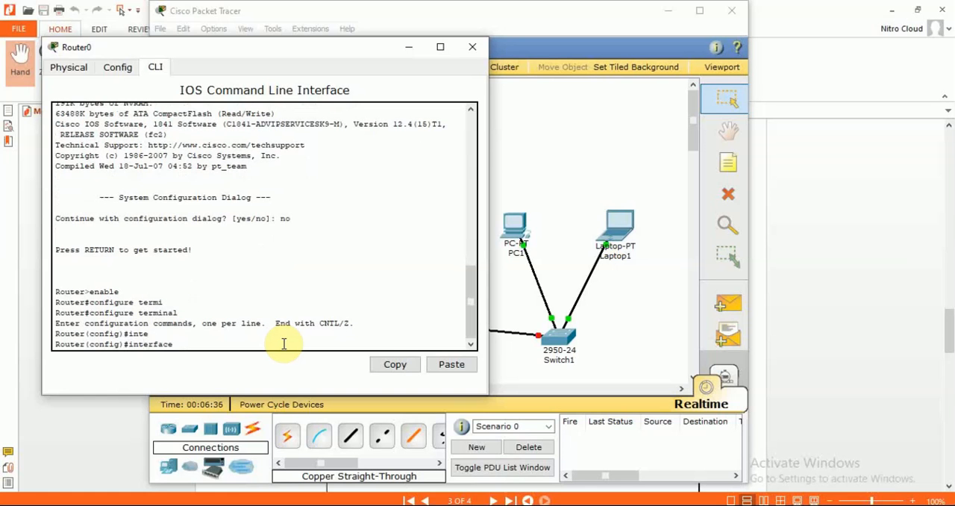
pyautogui.write('fa')
pyautogui.press('Tab')
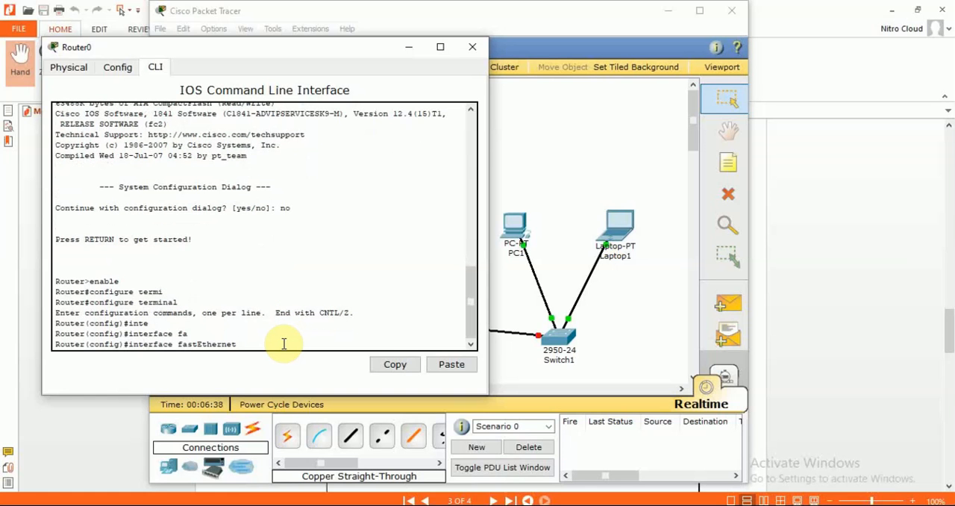
pyautogui.write('0/0')
pyautogui.hotkey('alt', 'Tab')
pyautogui.hotkey('alt', 'Tab')
pyautogui.click(82, 448)
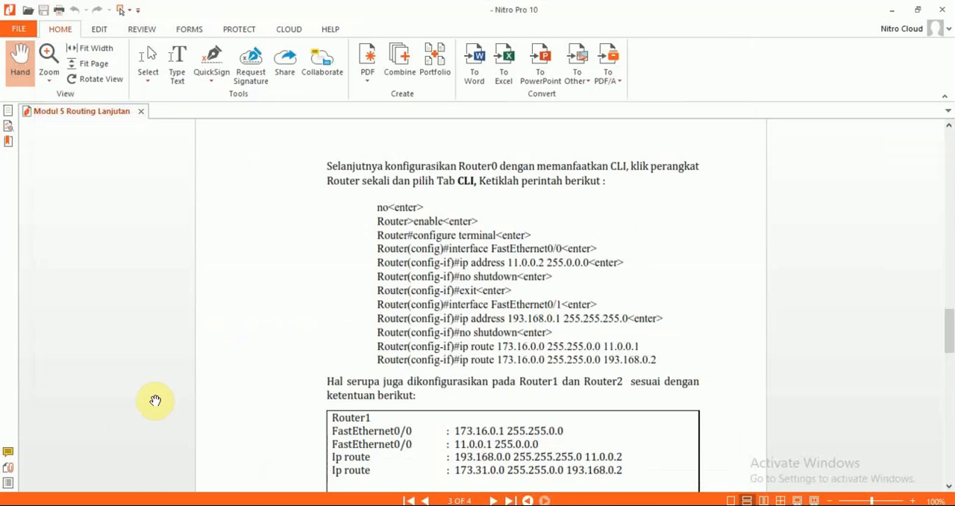
pyautogui.hotkey('alt', 'Tab')
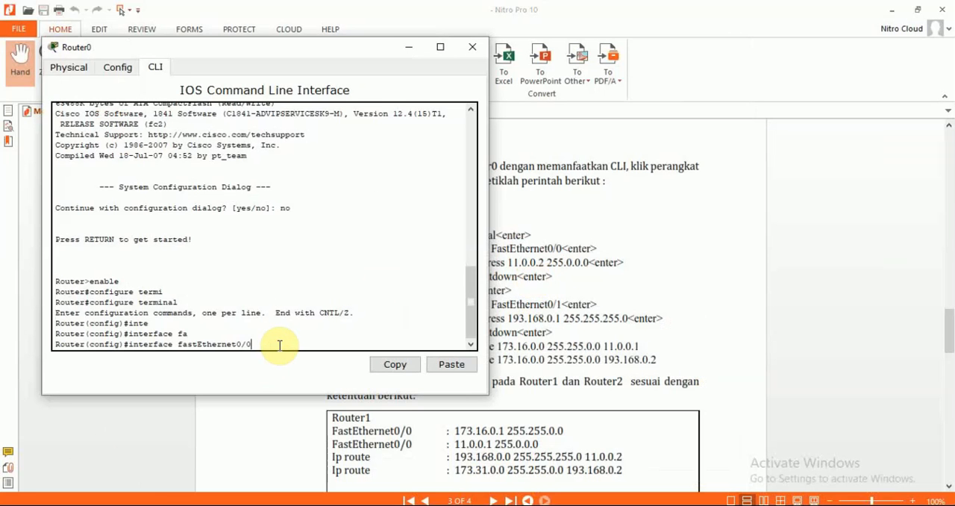
pyautogui.press('Return')
# Step: Assign IP address 11.0.0.2 with mask 255.0.0.0 to Router0's FastEthernet0/0 interface using the ip address command
pyautogui.write('ip')
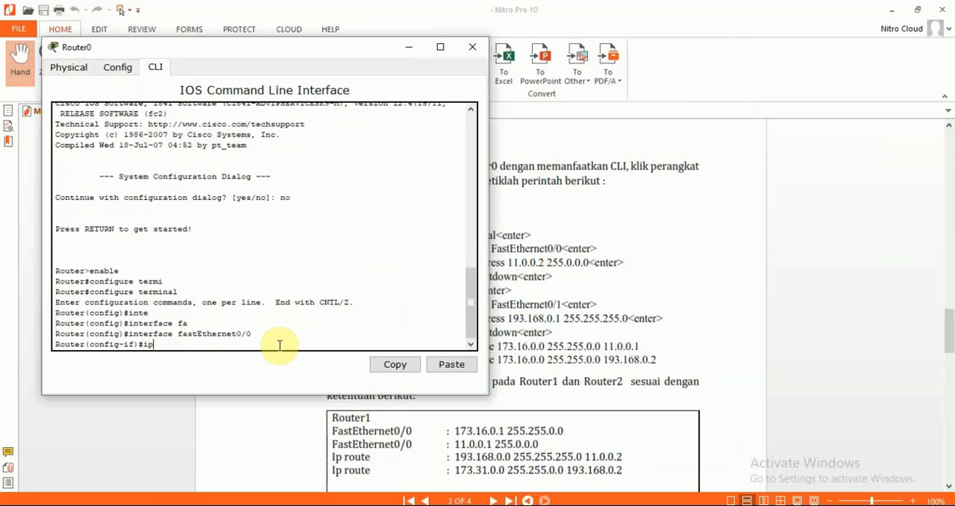
pyautogui.write(' 11.0.0.2 255.0.0.0')
pyautogui.press('Return')
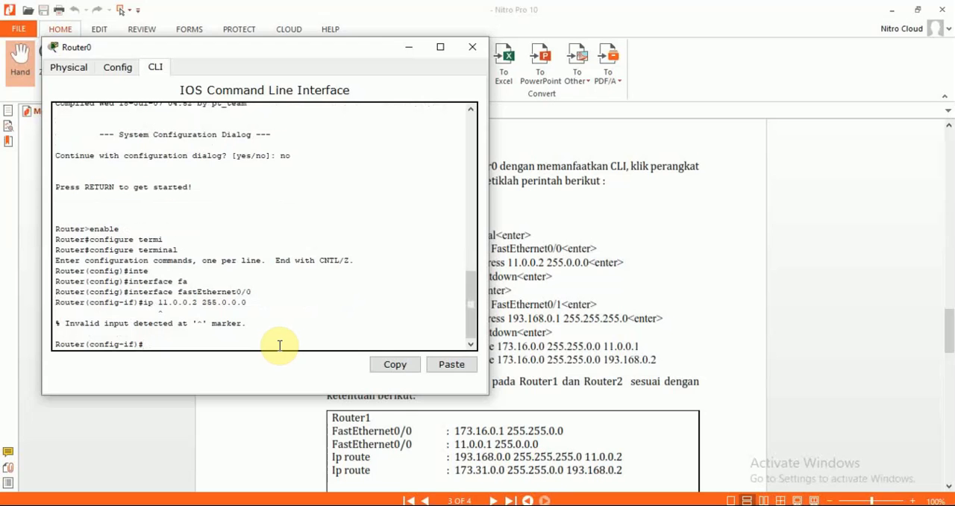
pyautogui.press('Up')
pyautogui.write('address')
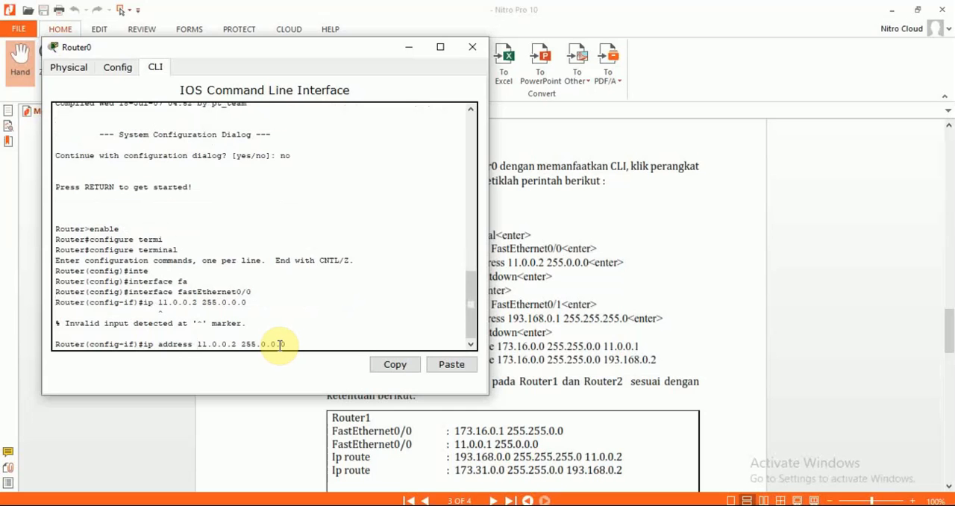
pyautogui.press('Return')
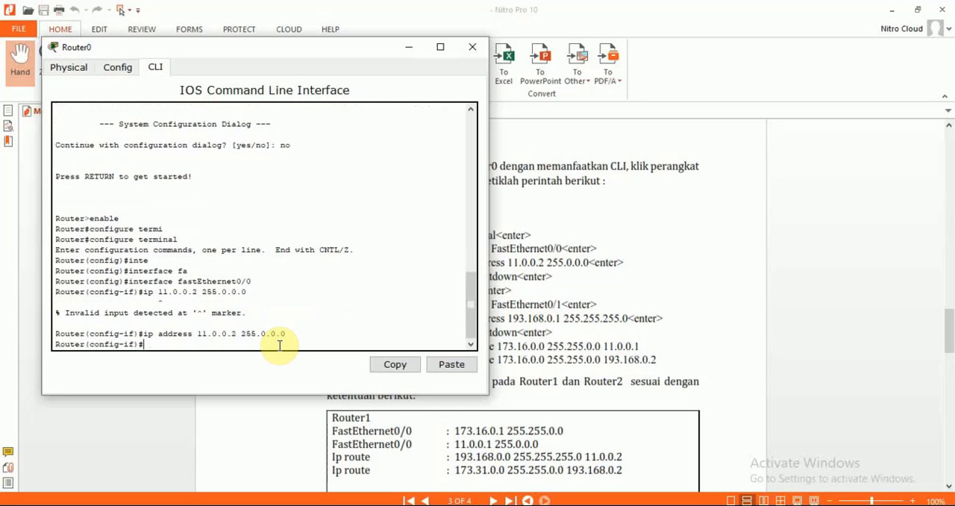
# Step: Enable FastEthernet0/0 on Router0 with no shutdown and exit to global configuration mode
pyautogui.write('no shutdown')
pyautogui.press('Return')
pyautogui.write('e')
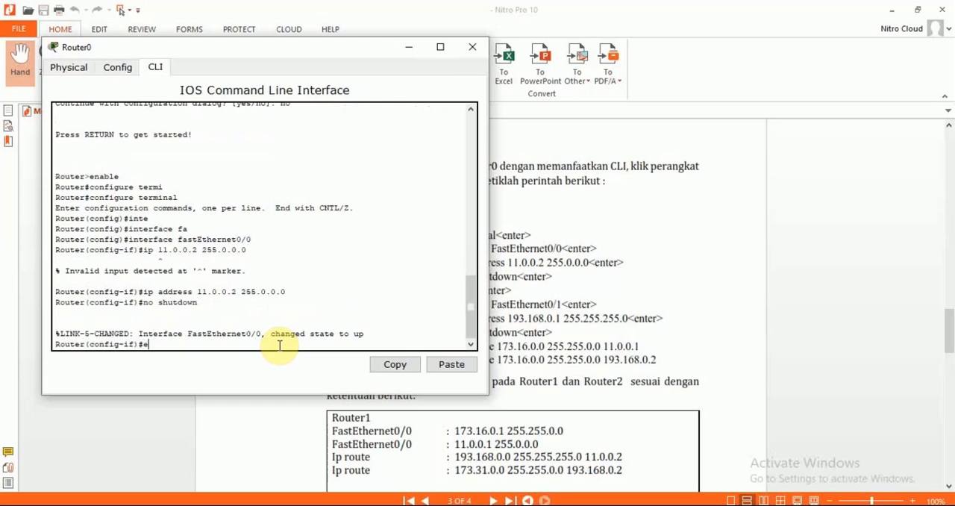
pyautogui.write('xit')
pyautogui.press('Return')
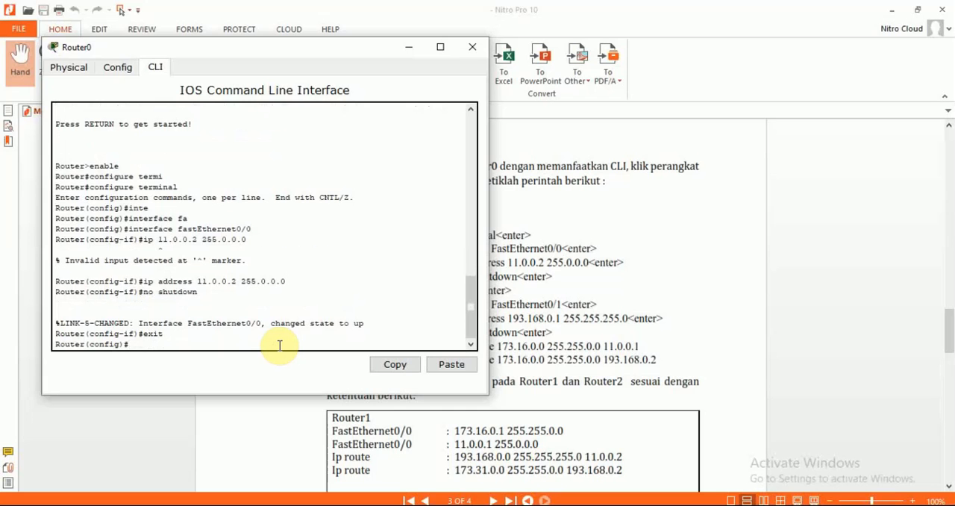
# Step: Enter interface configuration for fastEthernet0/1 on Router0
pyautogui.write('int')
pyautogui.press('Tab')
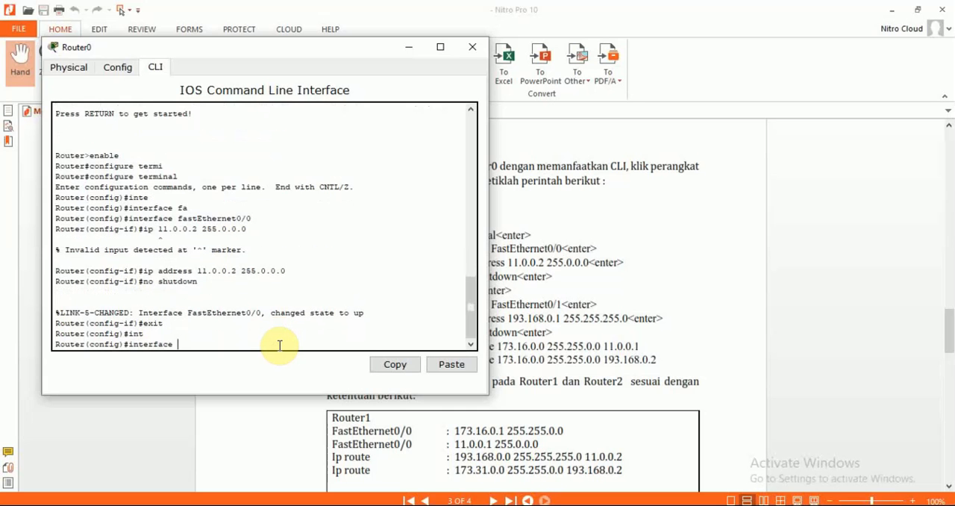
pyautogui.write('fa')
pyautogui.press('Tab')
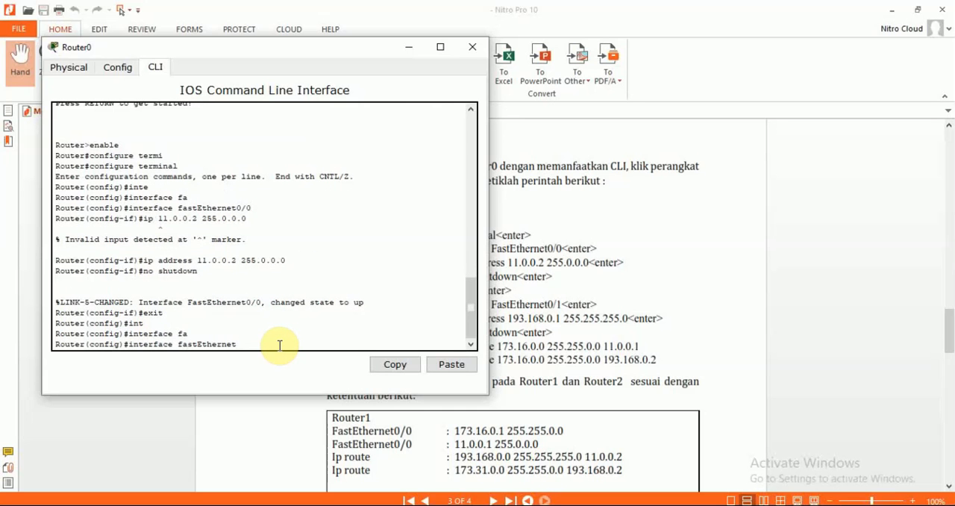
pyautogui.write('0/1')
pyautogui.press('Return')
# Step: Assign IP address 193.168.0.1 with mask 255.255.255.0 to Router0's FastEthernet0/1 interface
pyautogui.write('ip')
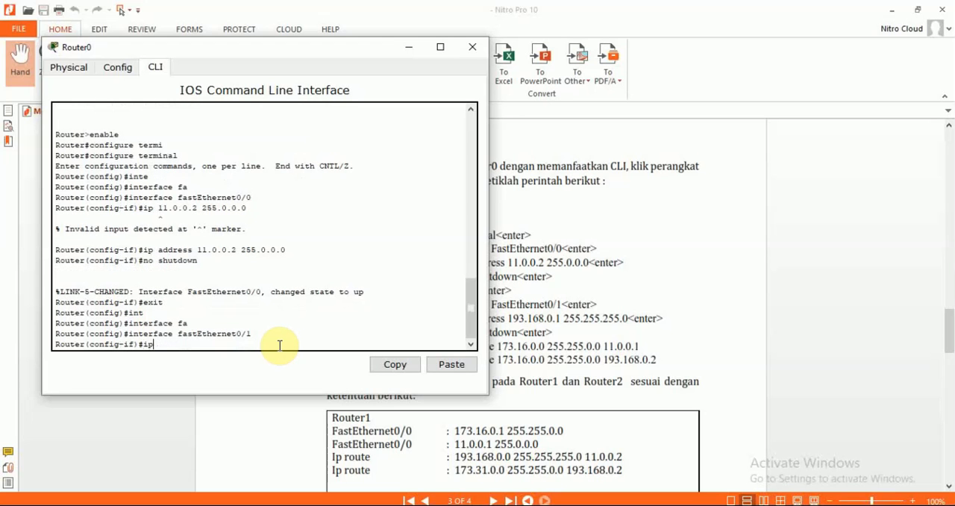
pyautogui.write(' address 193.168.0.1')
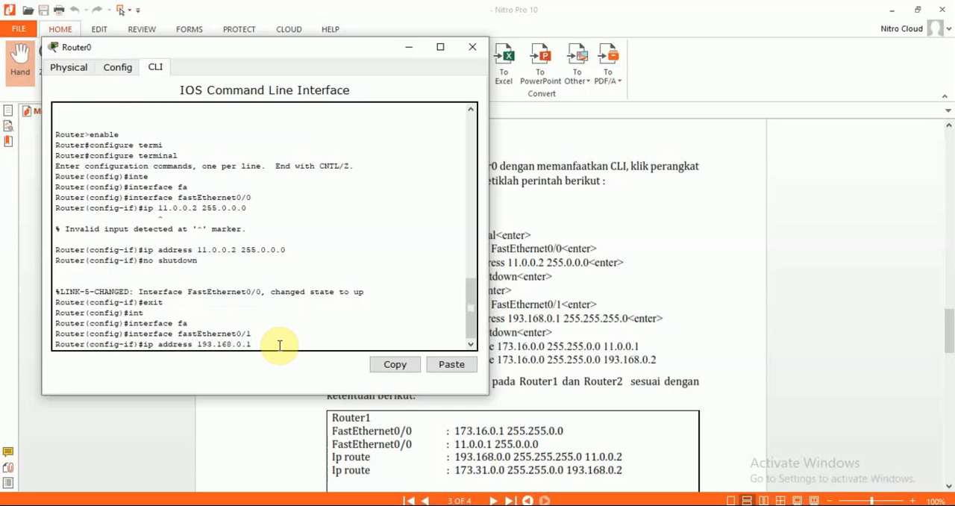
pyautogui.write(' 255.255.255.0')
pyautogui.press('Return')
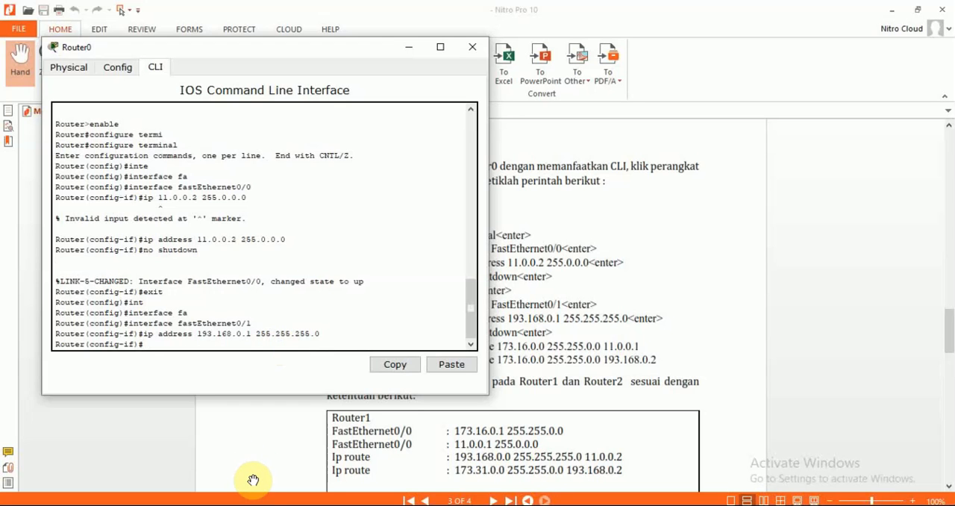
# Step: Switch to the Packet Tracer workspace and inspect the routers' port addresses and link connections
pyautogui.moveTo(258, 504)
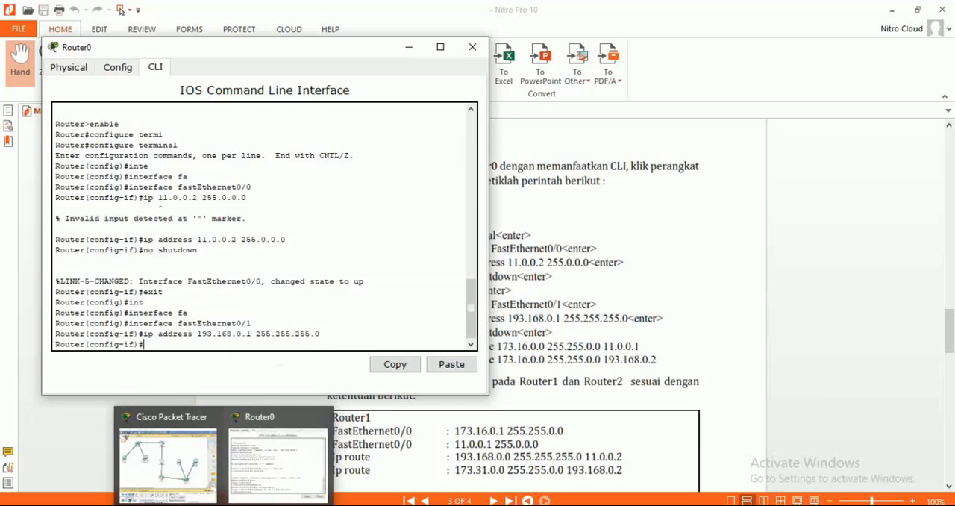
pyautogui.click(156, 453)
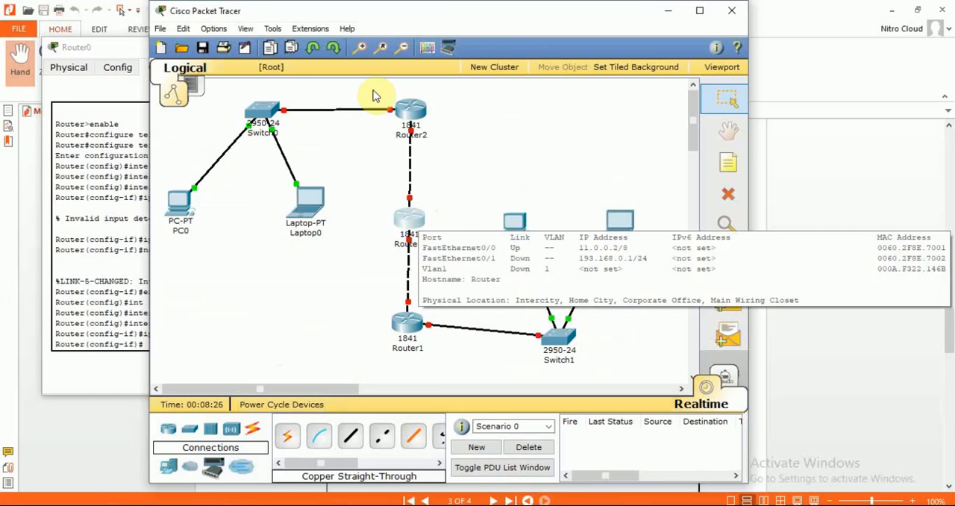
pyautogui.moveTo(407, 111)
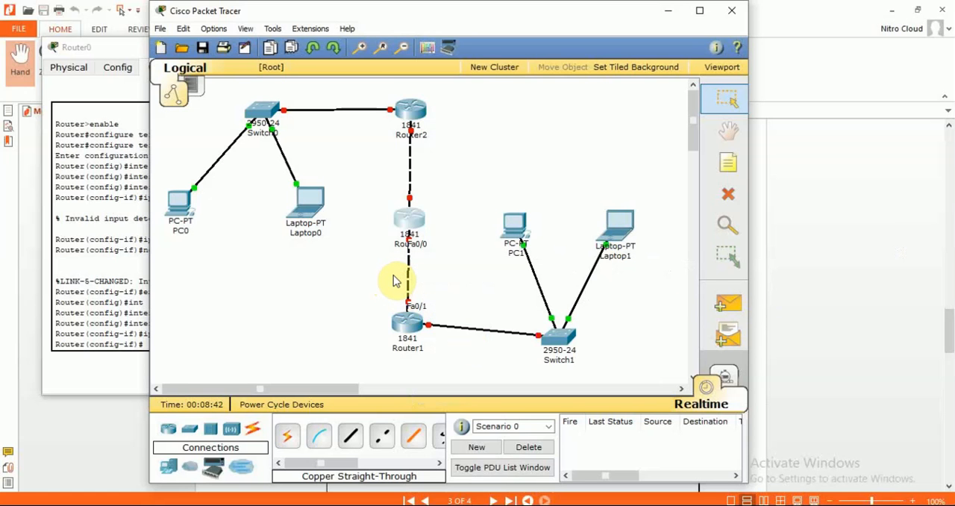
# Step: Switch to the Nitro Pro module and review the labelled topology diagram, the host address table and the Router0 commands
pyautogui.click(117, 456)
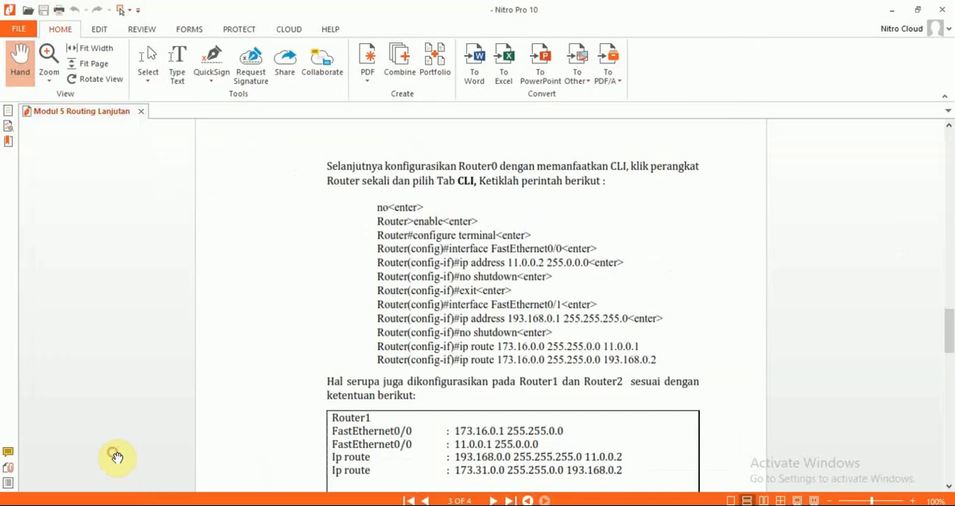
pyautogui.scroll(10, 117, 457)
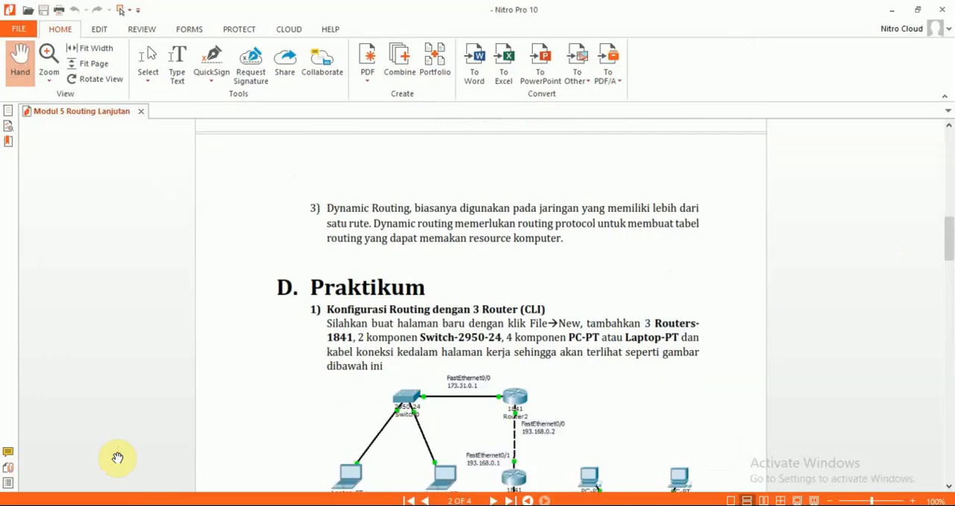
pyautogui.scroll(-2, 118, 457)
pyautogui.scroll(-2, 117, 457)
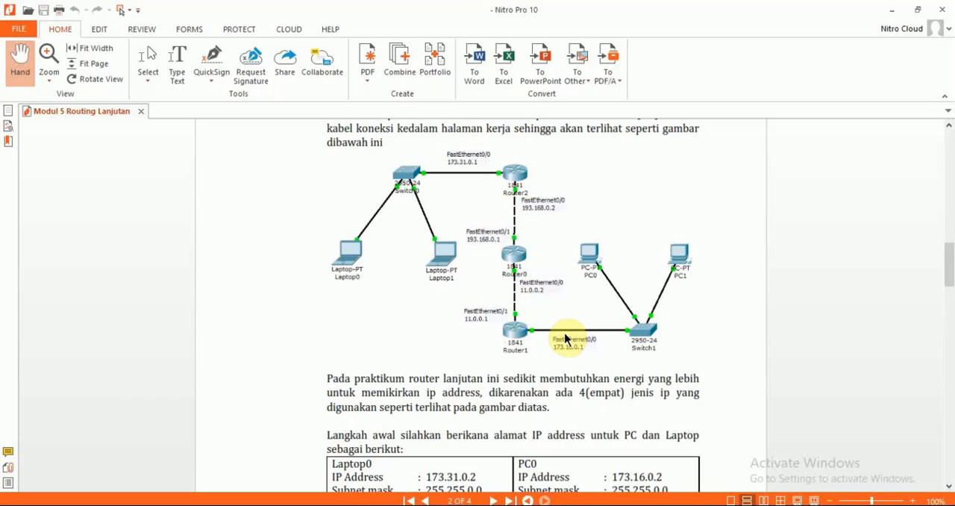
pyautogui.scroll(-5, 458, 451)
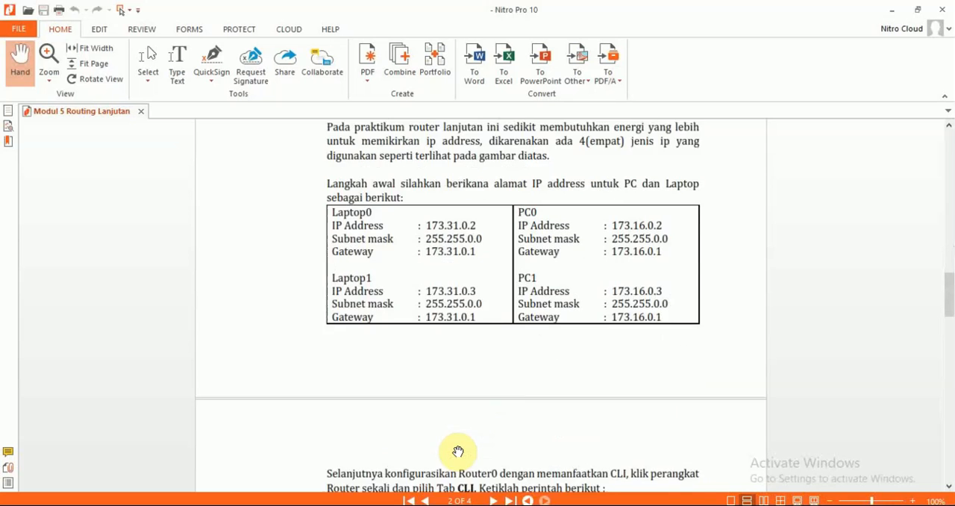
pyautogui.scroll(-6, 458, 451)
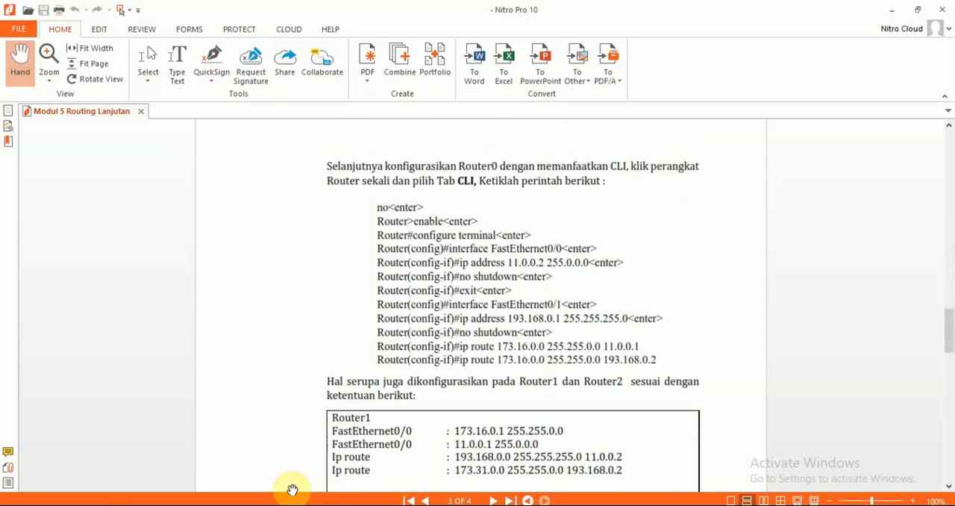
# Step: Return to Router0's command-line interface and begin an ip route command
pyautogui.moveTo(231, 500)
pyautogui.click(263, 474)
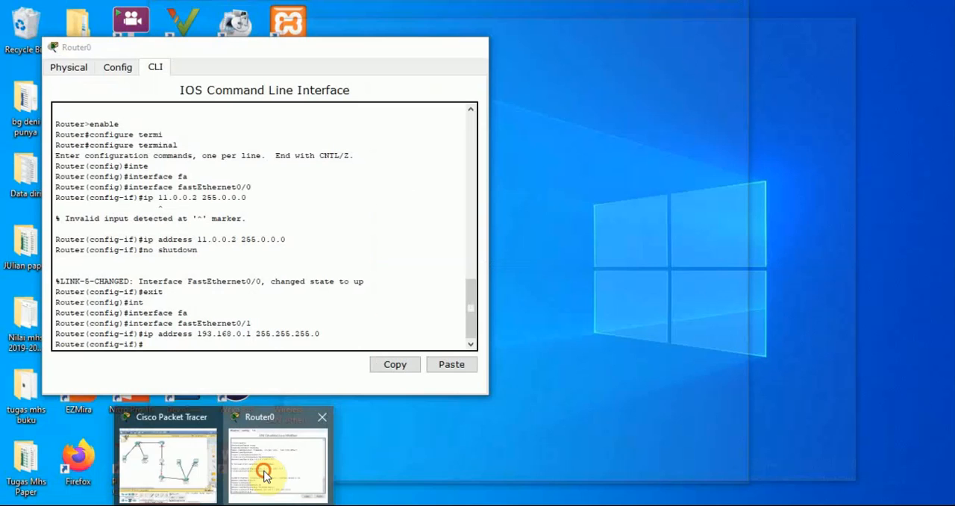
pyautogui.click(271, 347)
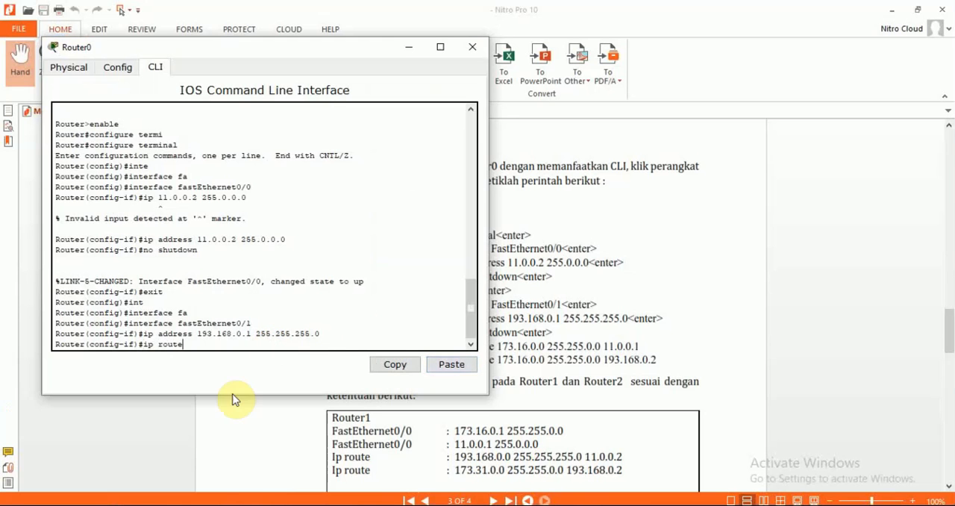
# Step: Minimise the Nitro Pro, Packet Tracer, Router0 and Modul Jarkom folder windows to show the desktop
pyautogui.click(275, 505)
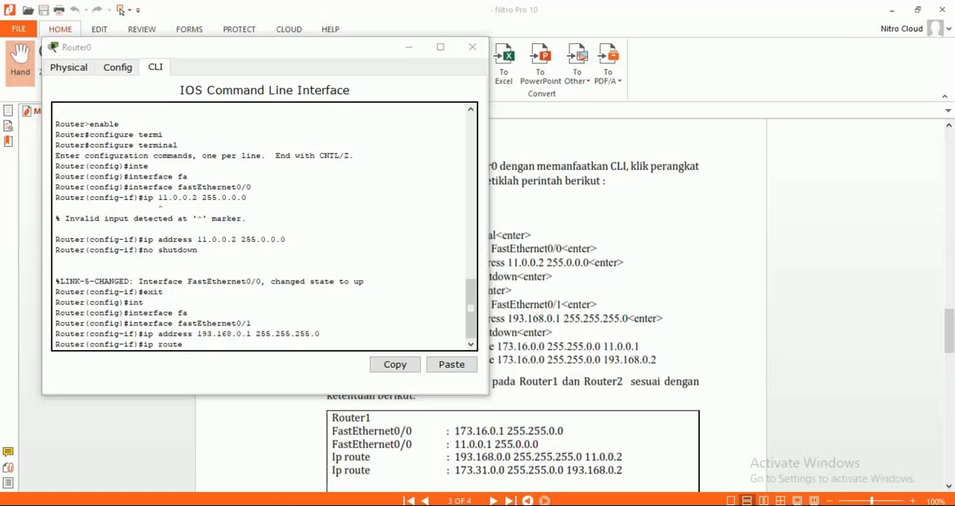
pyautogui.click(894, 12)
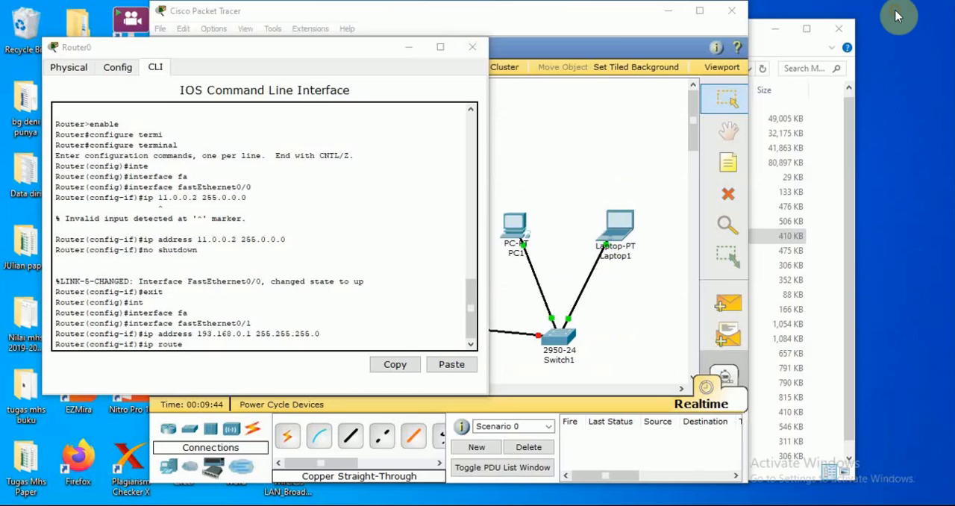
pyautogui.click(681, 15)
pyautogui.click(409, 47)
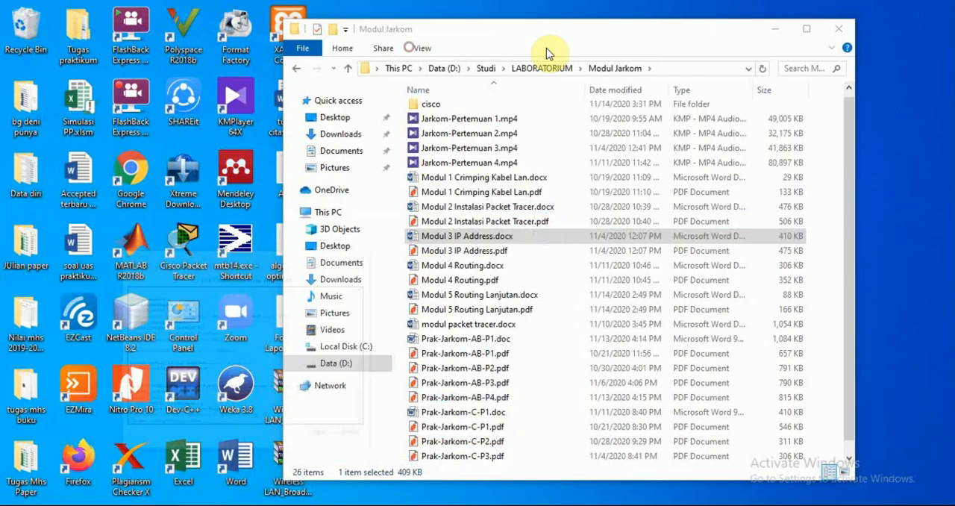
pyautogui.click(776, 29)
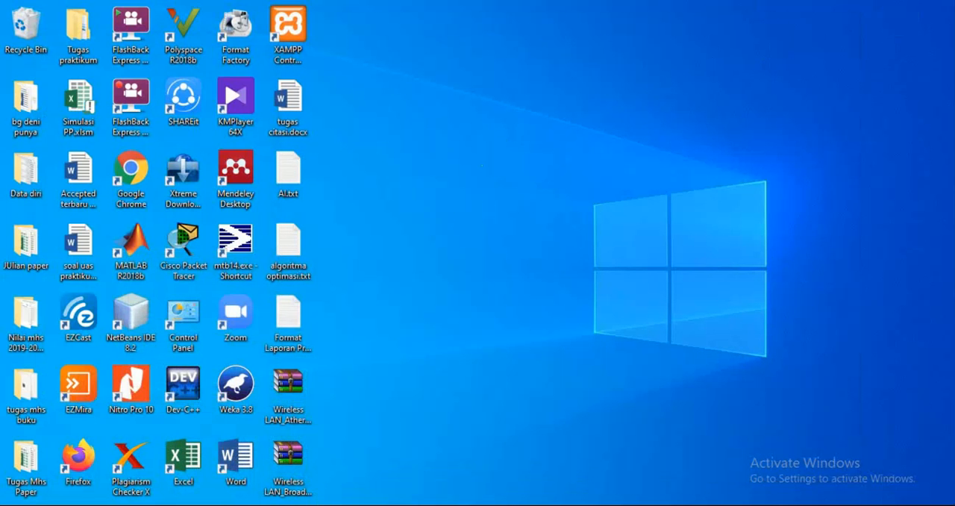